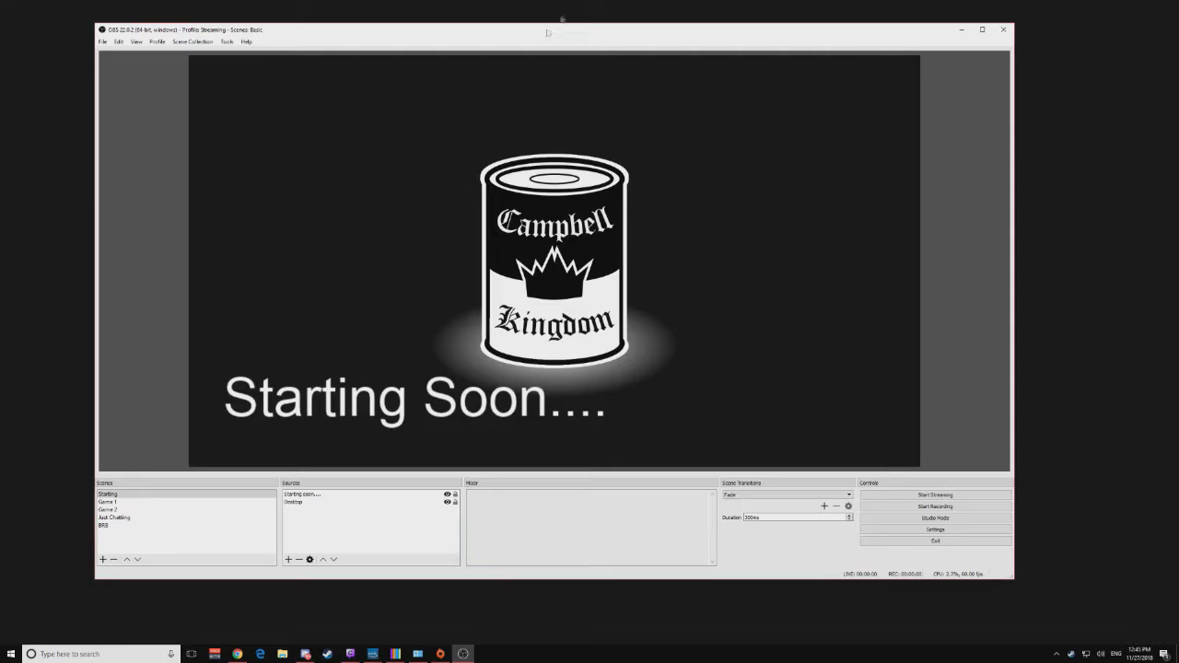
Step: Compare the contents of the Game 1 and Game 2 scenes
left_click(144, 502)
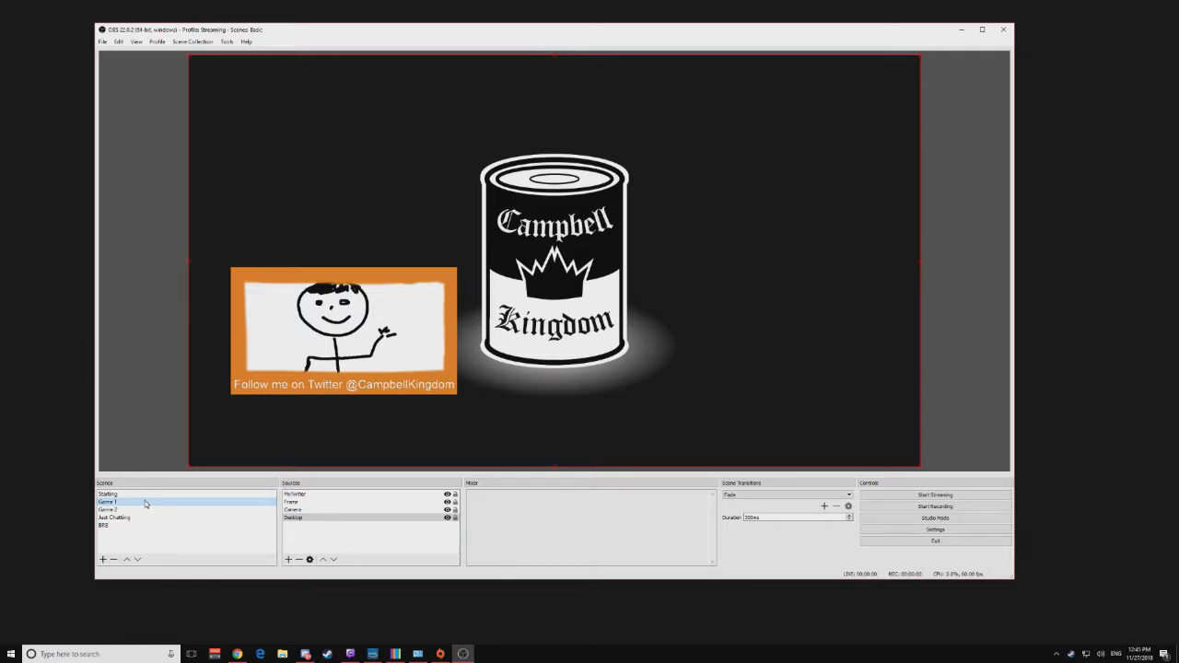
left_click(146, 509)
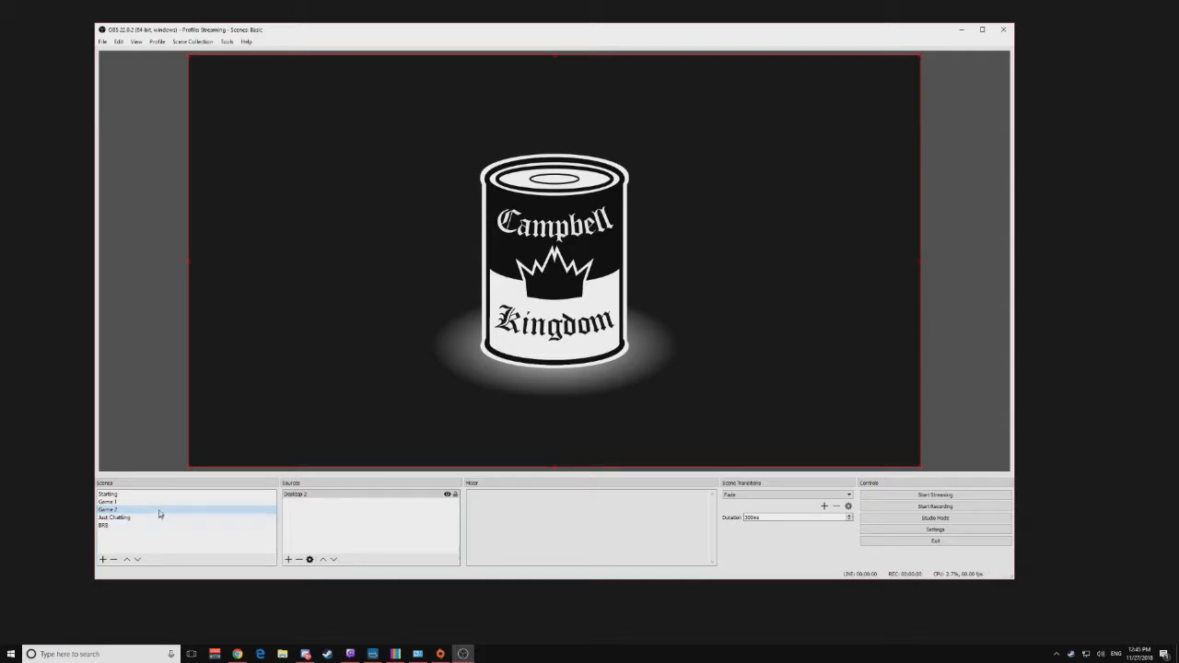
left_click(156, 502)
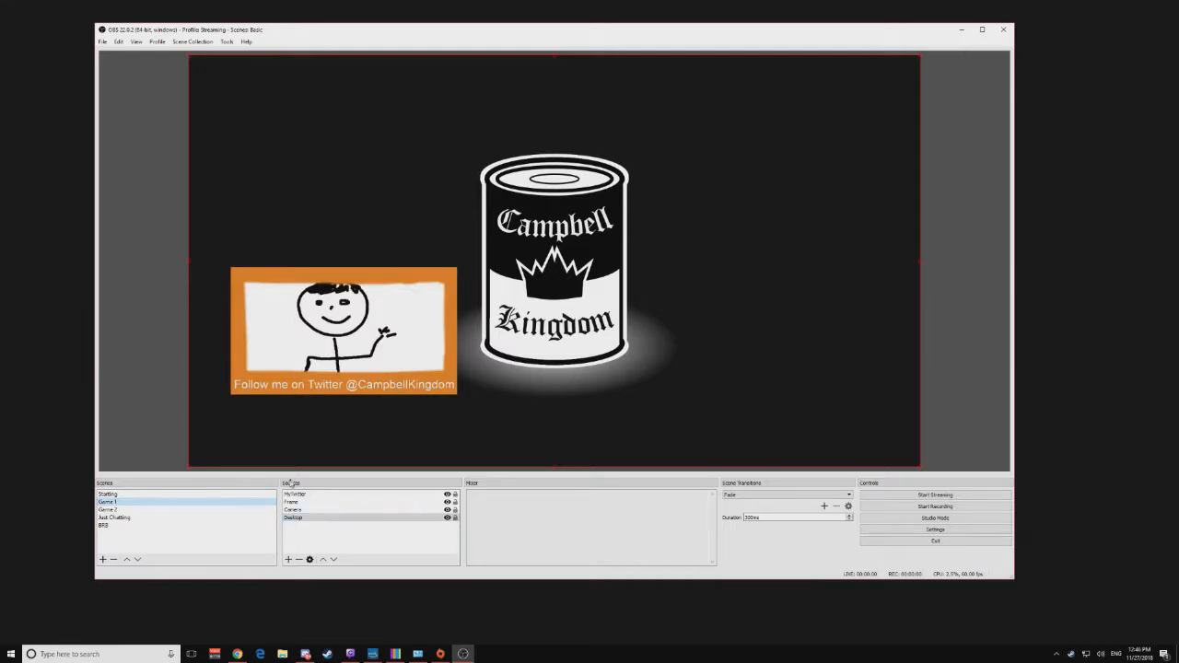
left_click(139, 511)
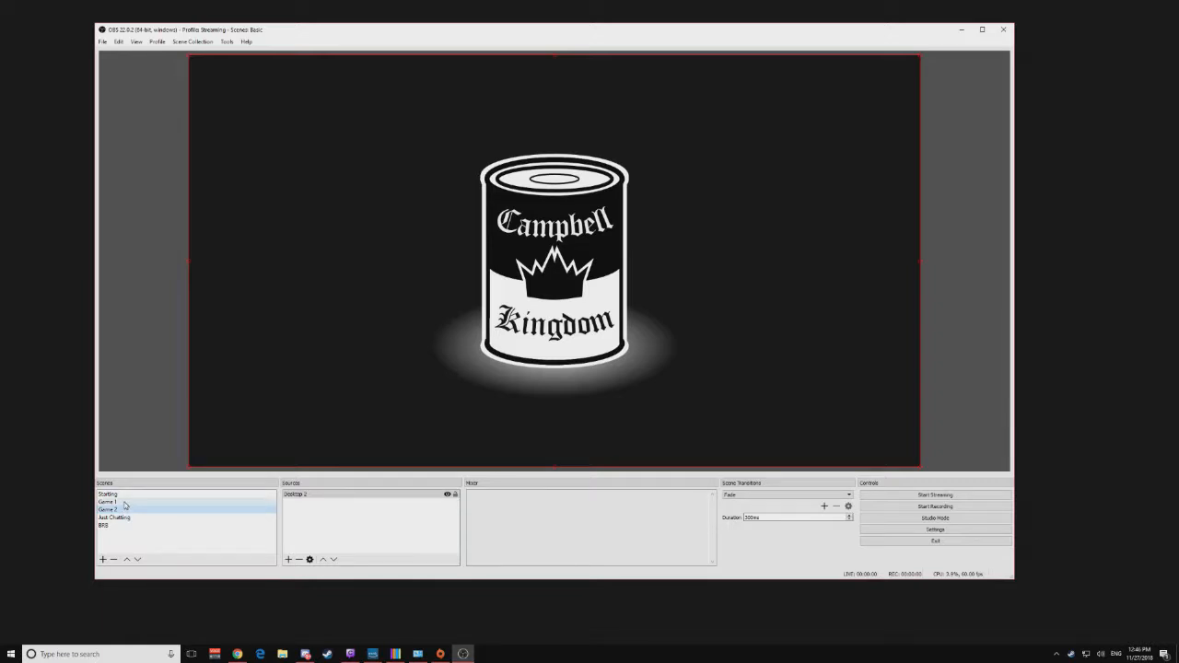
Step: Duplicate the Game 1 scene as Game 3 and place it directly below Game 2 in the scene order
left_click(125, 503)
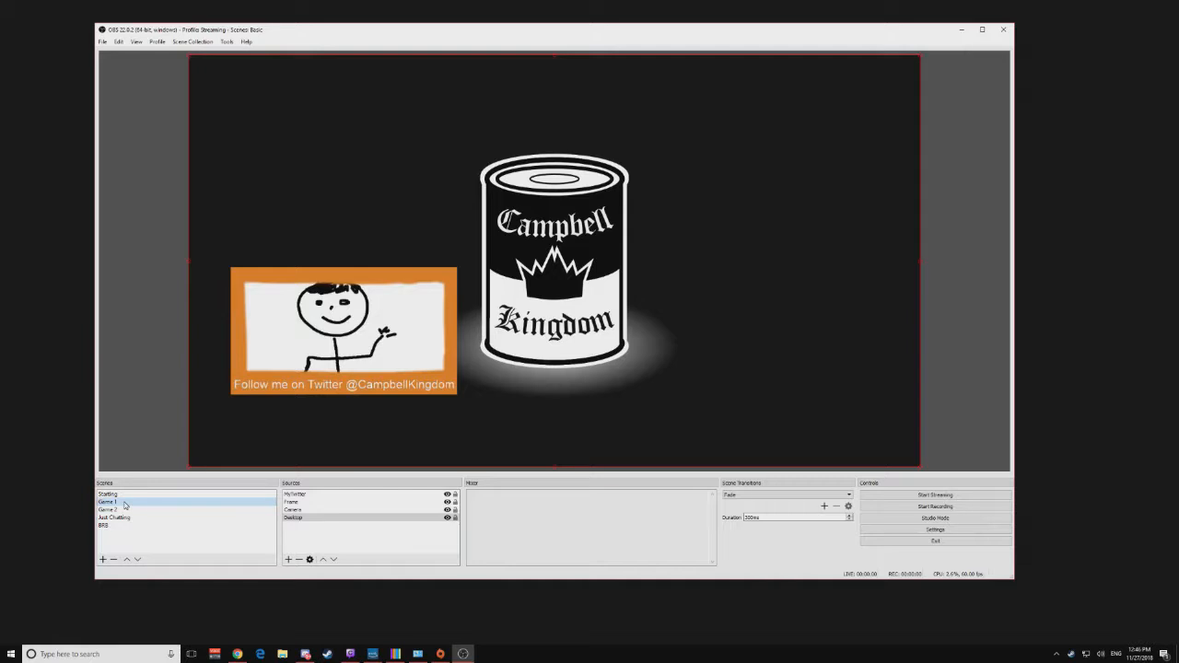
right_click(122, 502)
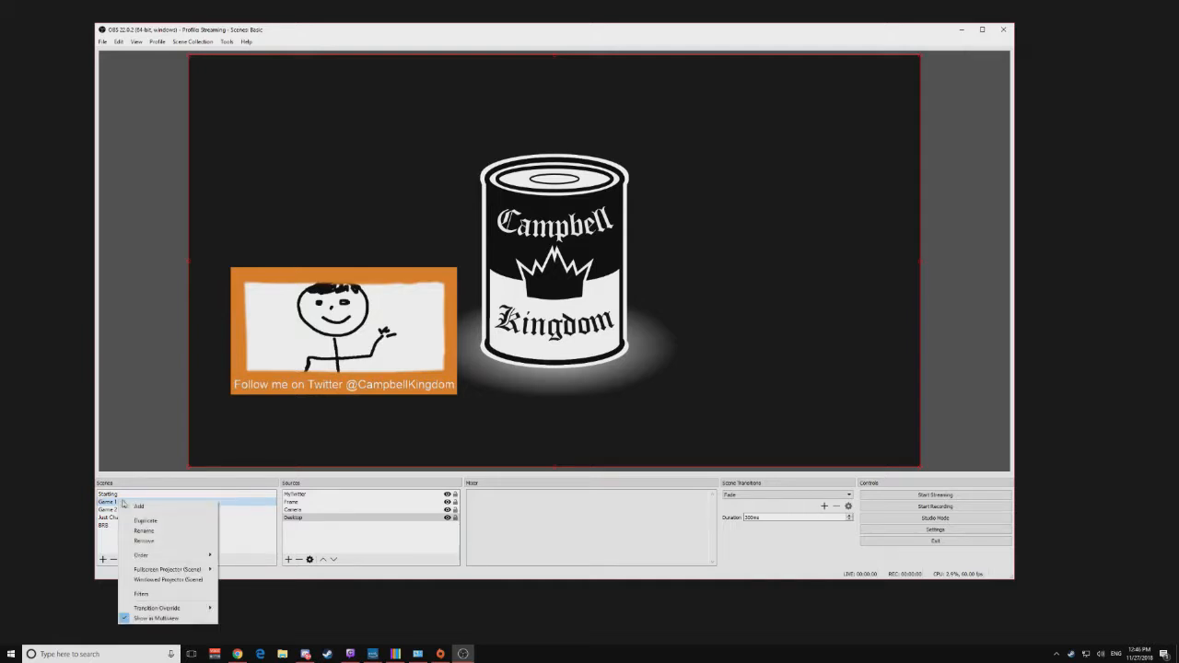
left_click(175, 507)
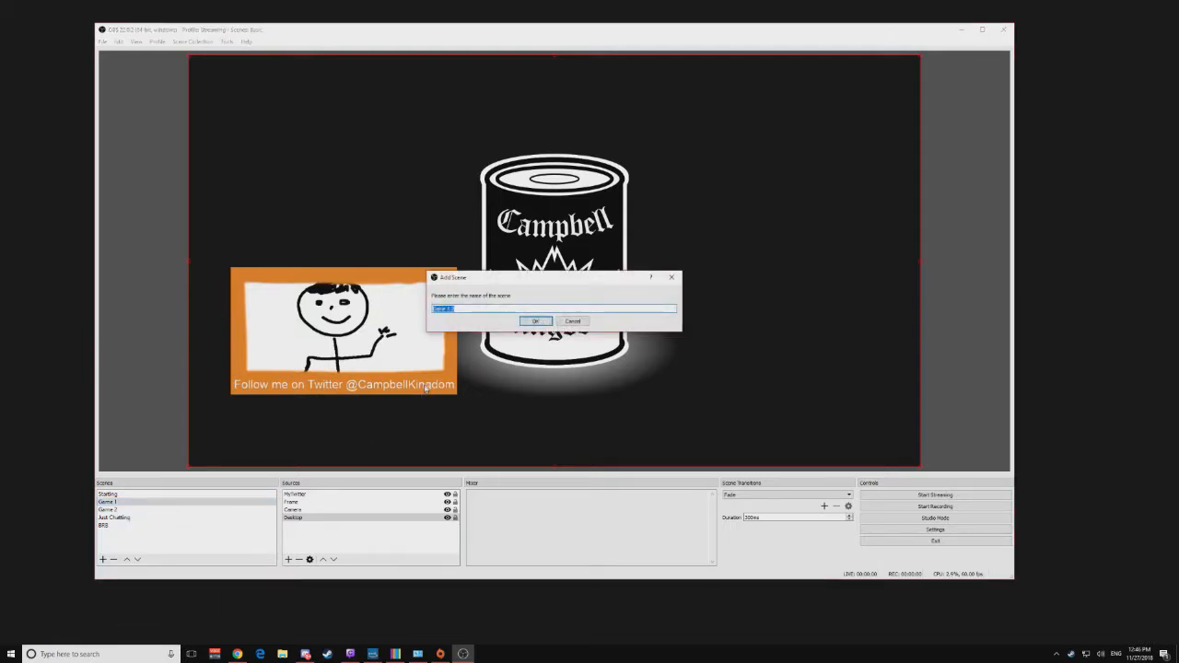
type("Game 1 2")
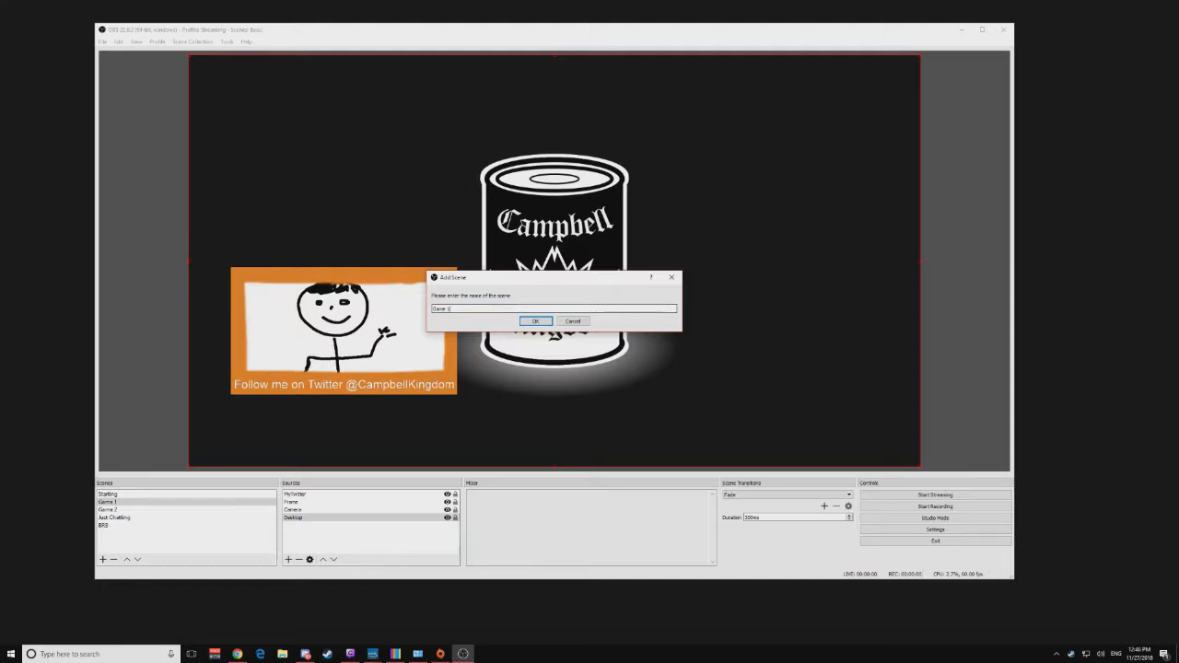
left_click(535, 321)
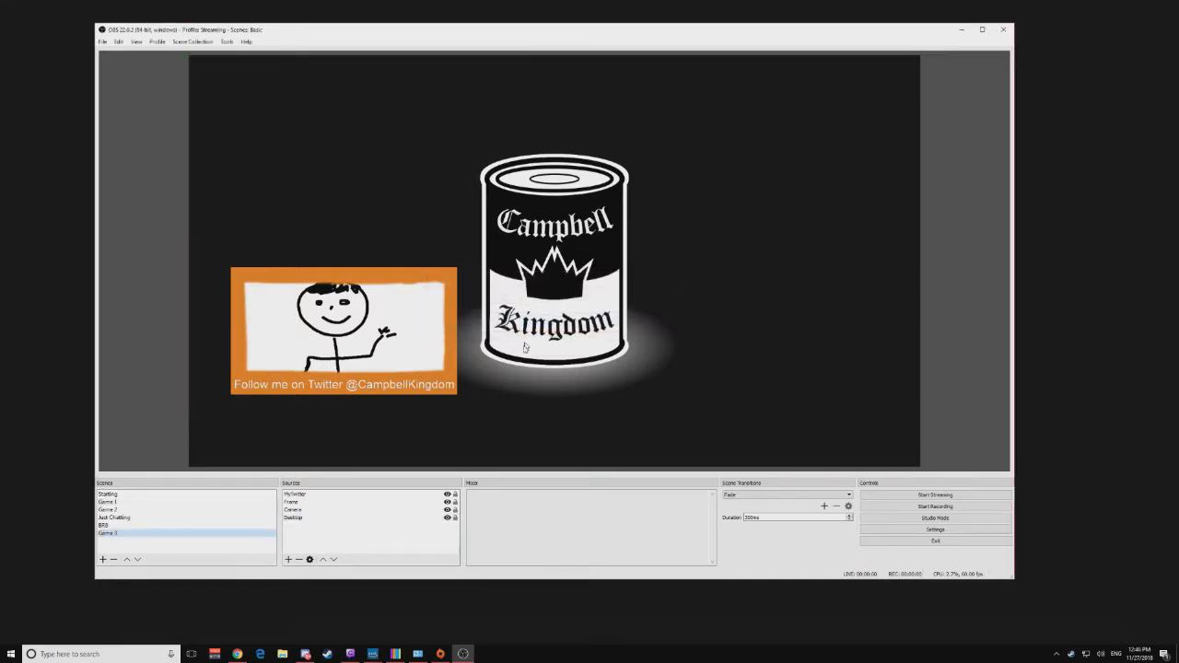
mouse_move(161, 534)
left_mouse_down()
mouse_move(162, 512)
mouse_move(143, 523)
left_mouse_up()
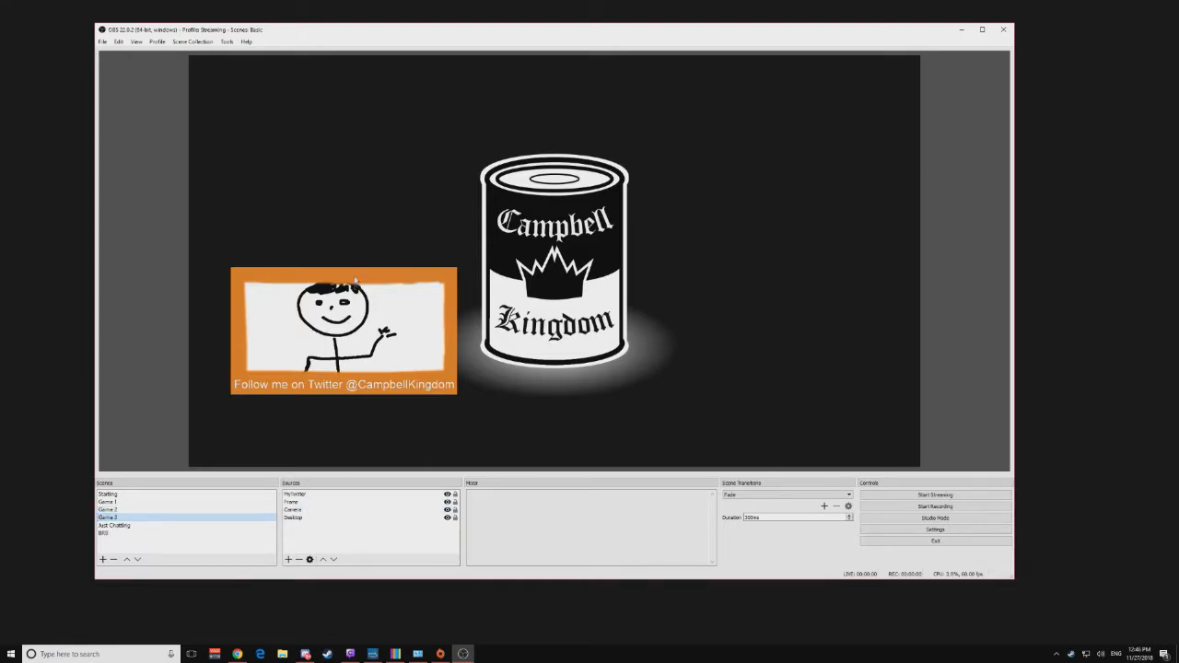
Step: Move the Camera source to the upper-right area of the Game 3 canvas and scale it down slightly
left_click(313, 510)
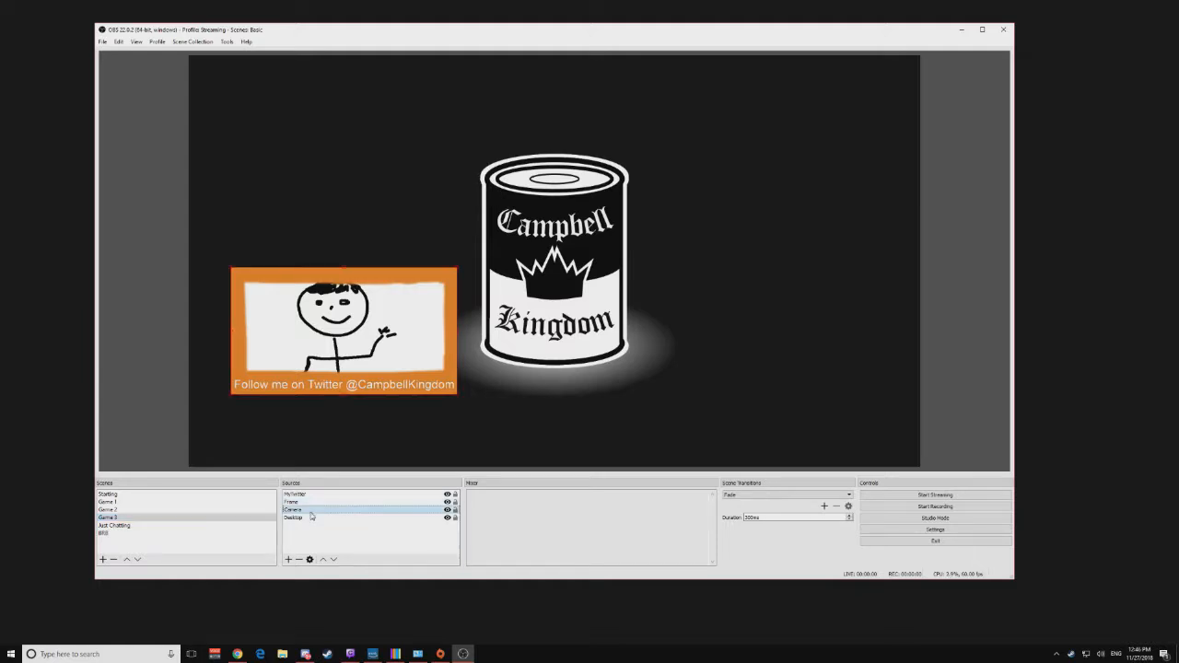
left_click_drag(339, 334, 788, 158)
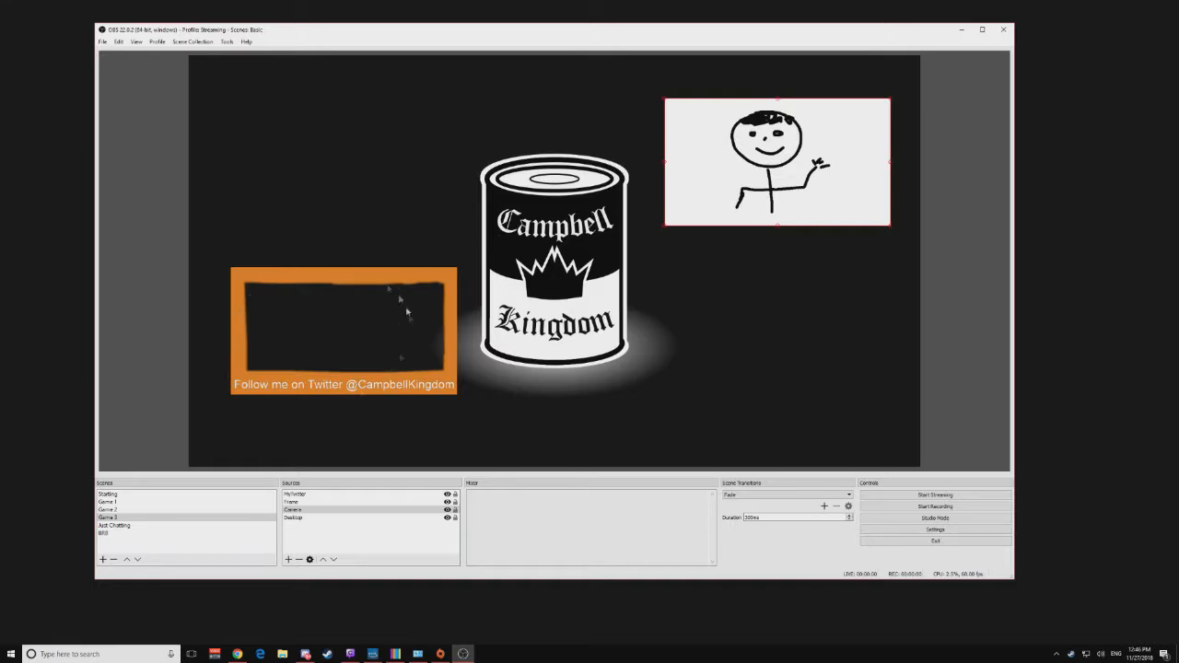
left_click_drag(664, 227, 700, 206)
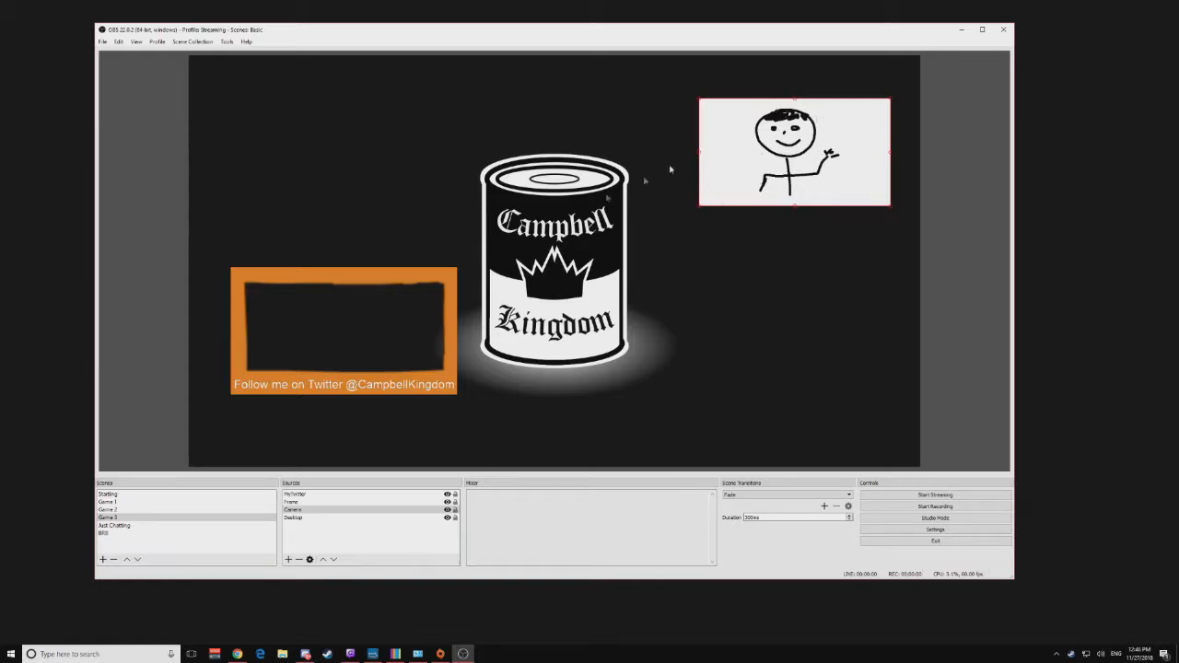
Step: Copy the Camera source's transform and paste it onto the orange Frame source so both share position and size
right_click(740, 153)
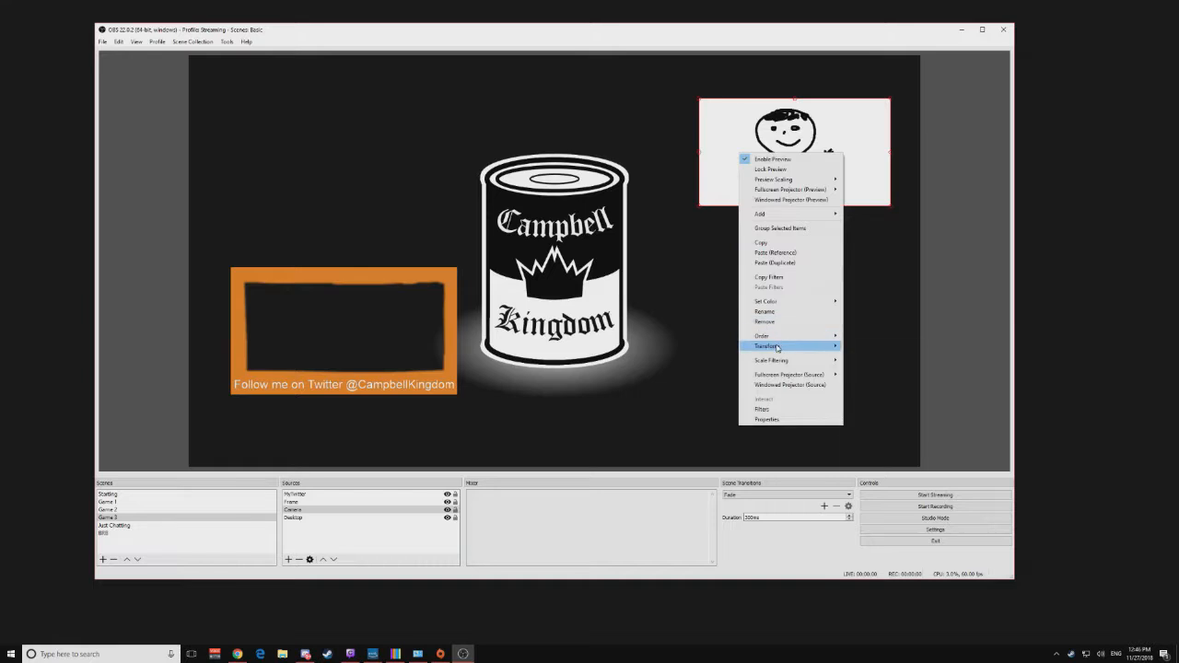
mouse_move(777, 347)
left_click(880, 358)
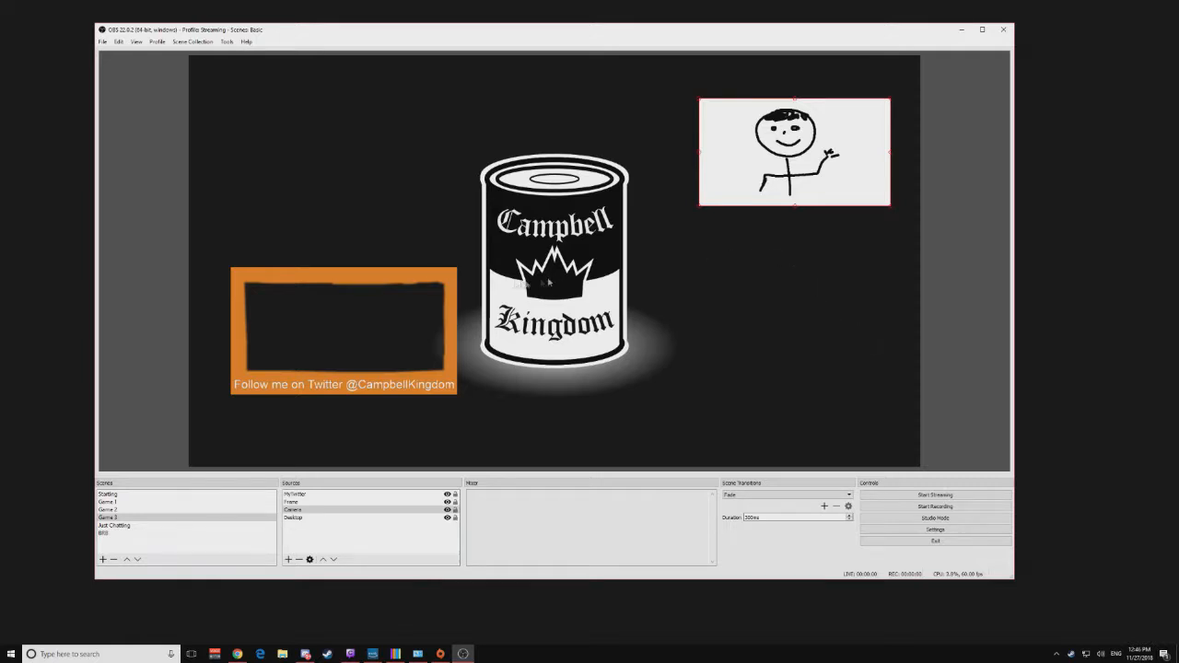
right_click(406, 278)
left_click(382, 279)
right_click(382, 278)
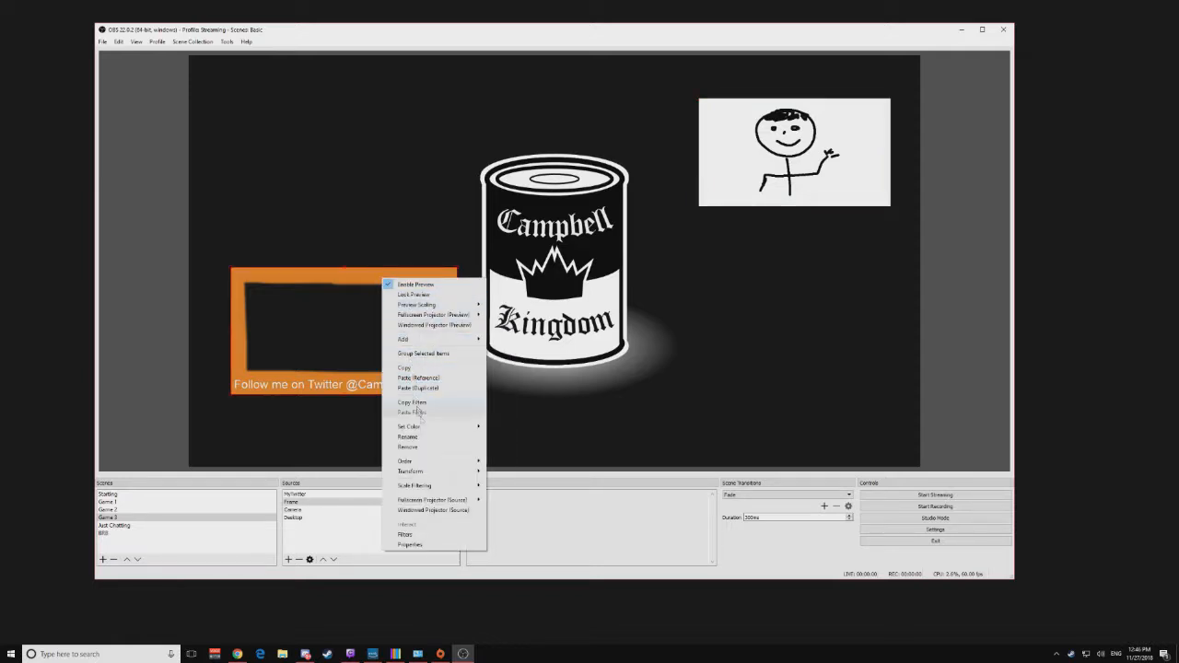
mouse_move(434, 477)
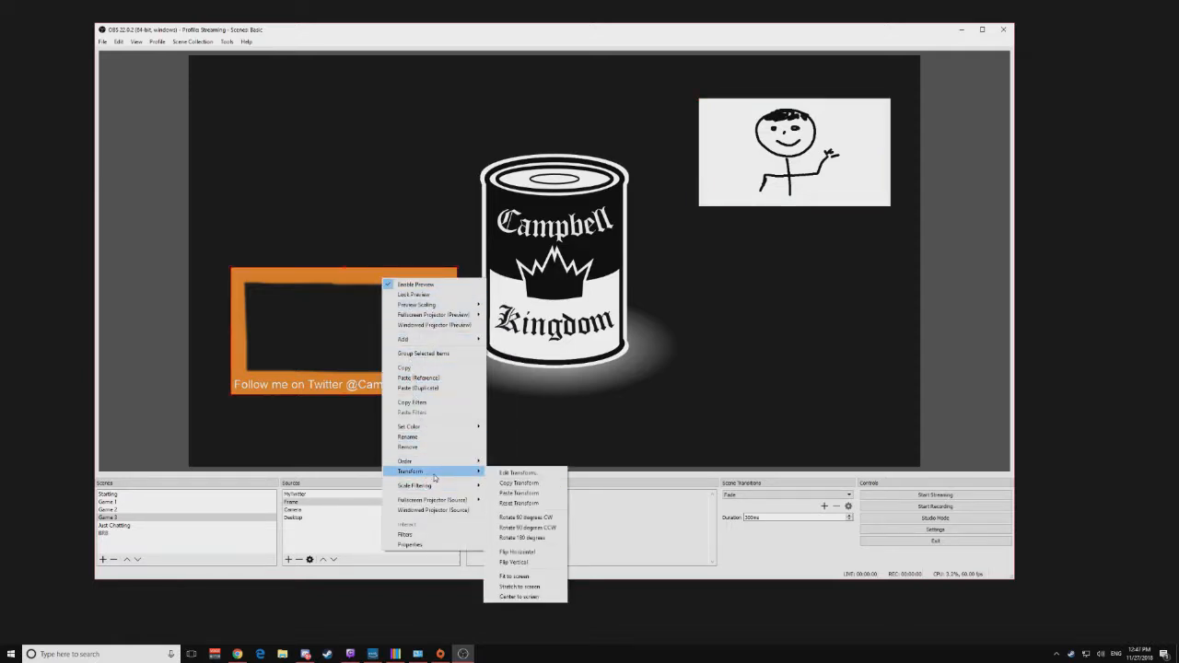
left_click(516, 493)
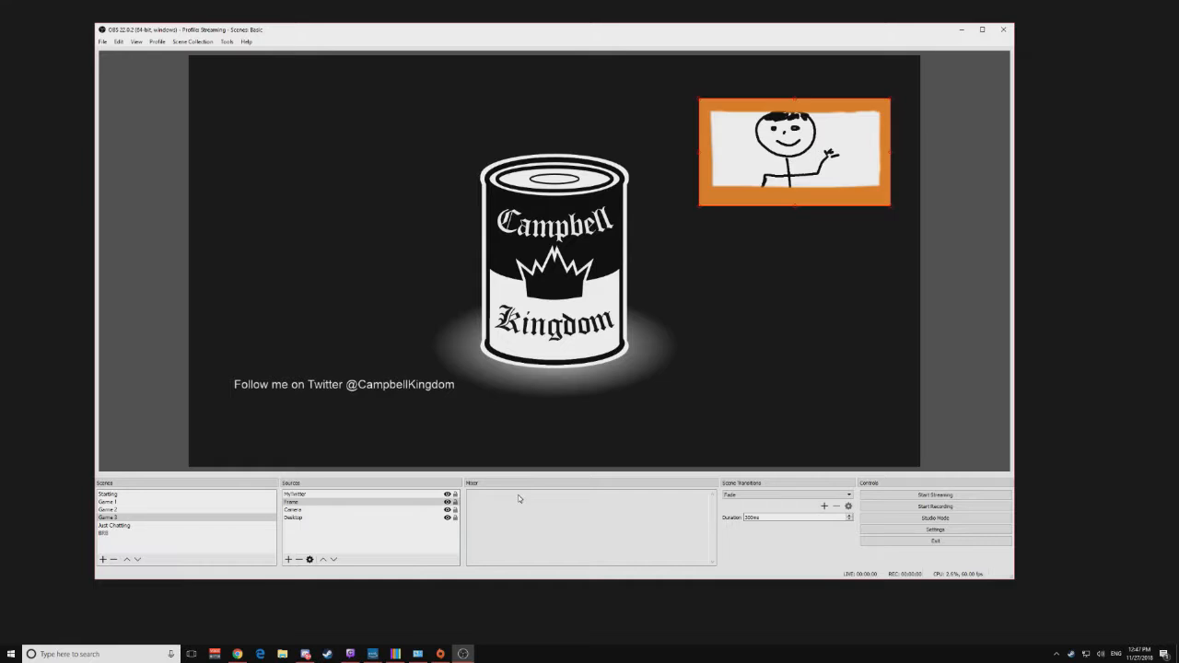
Step: Fit the MyTwitter text along the lower band of the relocated frame and compare Game 3 with Game 1
left_click_drag(367, 389, 706, 195)
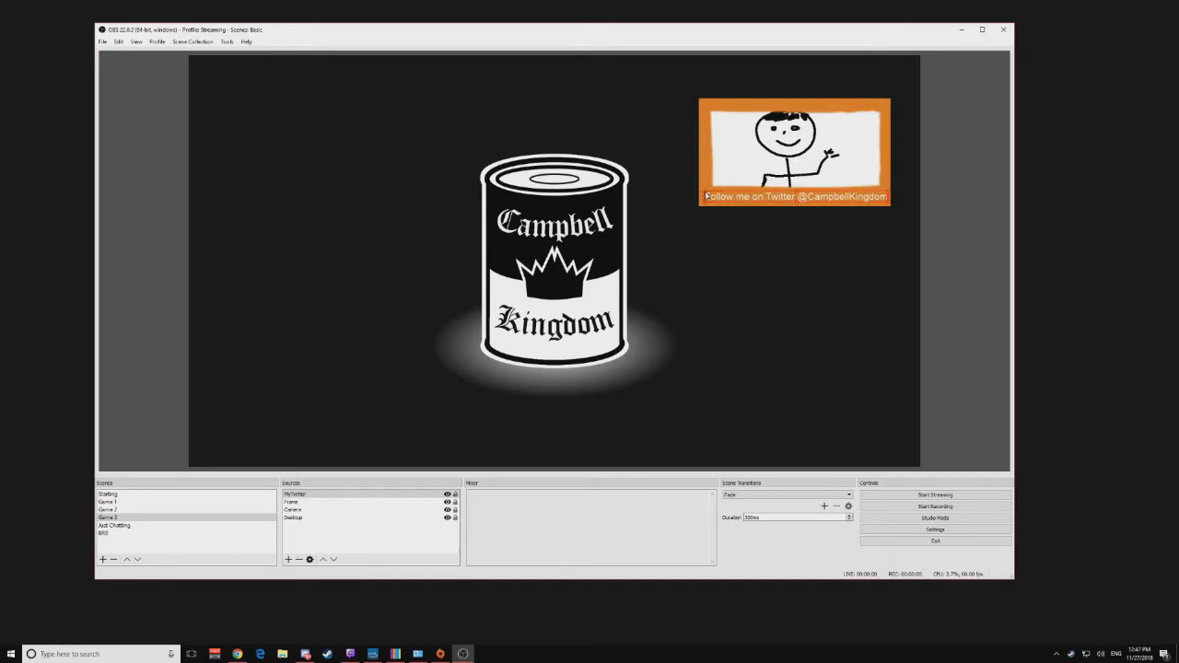
left_click(705, 236)
left_click(121, 503)
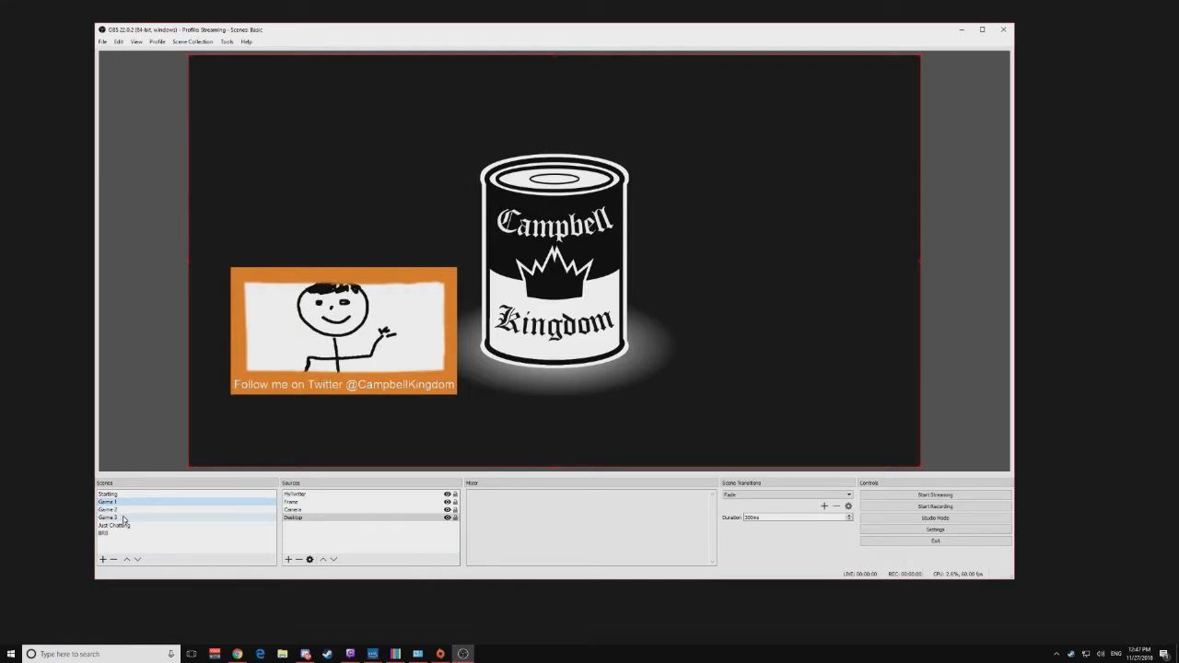
left_click(122, 518)
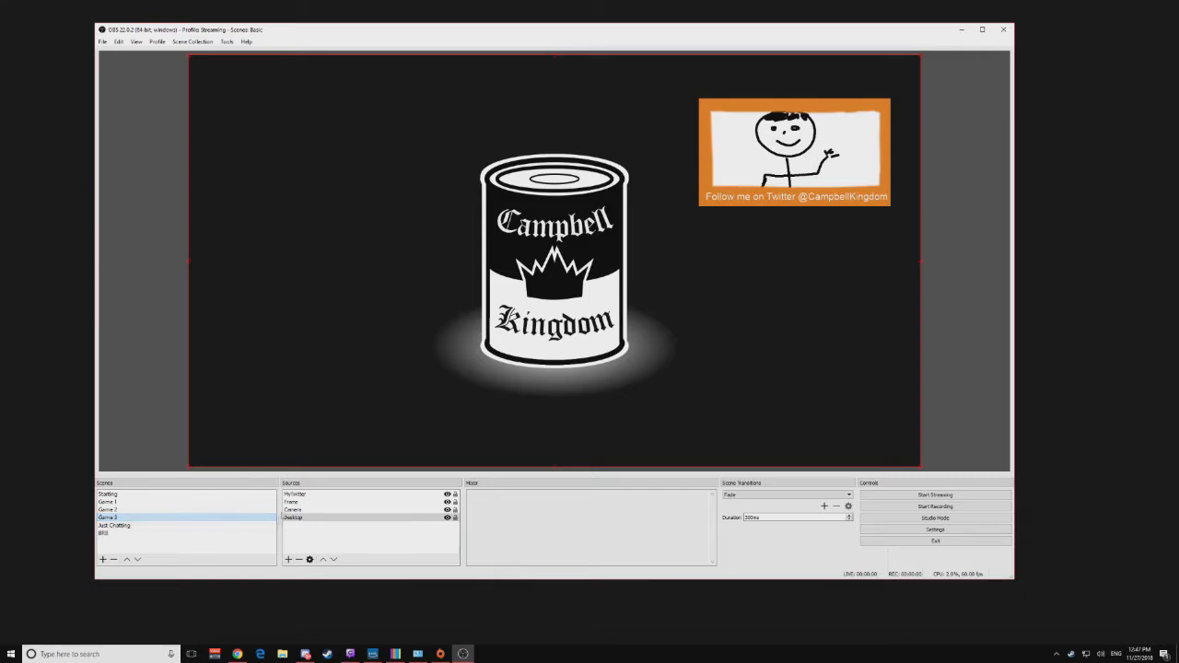
Step: Toggle the visibility of the Desktop, Camera, Frame and MyTwitter sources in Game 3 off and back on
left_click(447, 518)
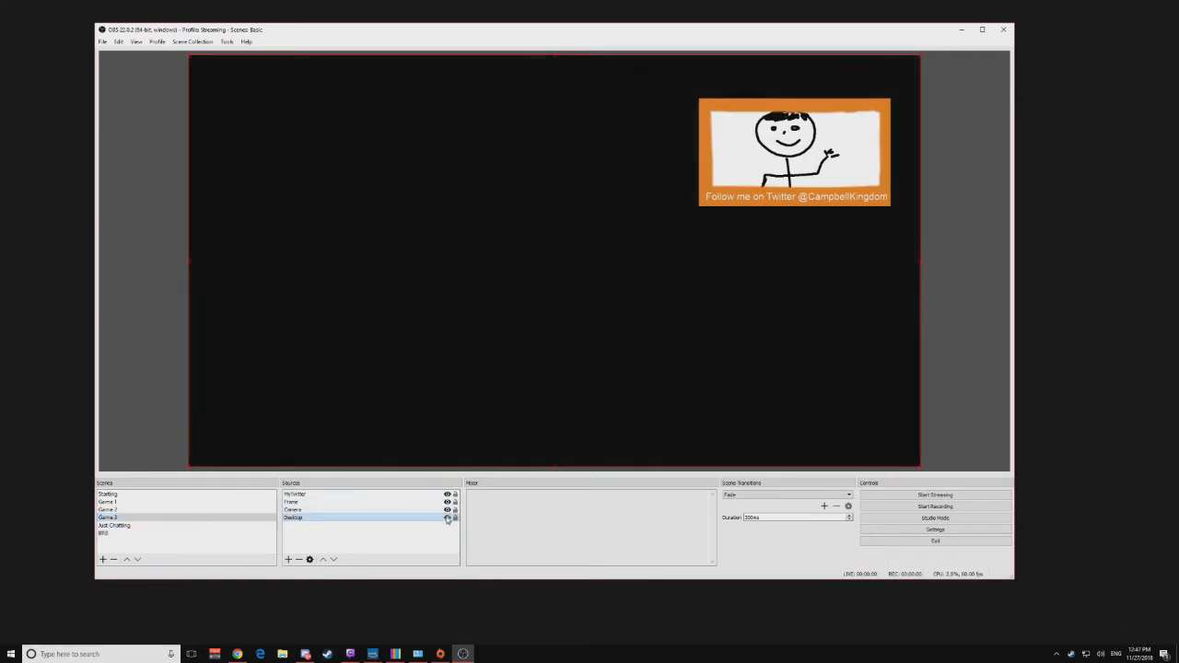
left_click(448, 509)
left_click(448, 518)
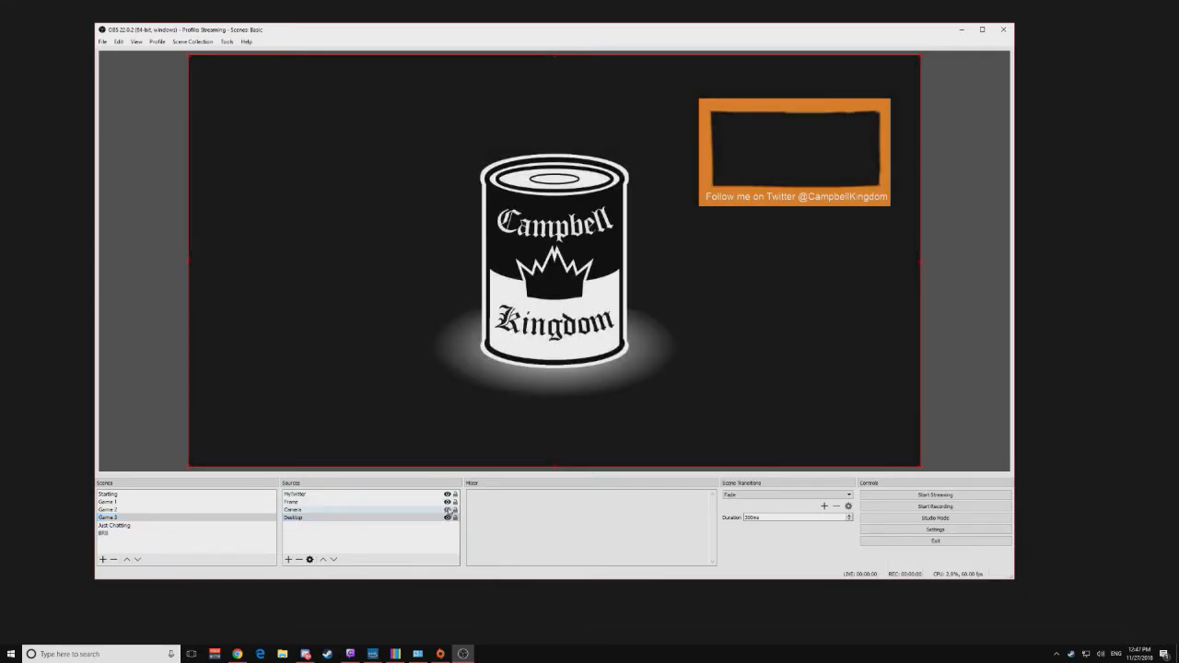
left_click(447, 502)
left_click(448, 495)
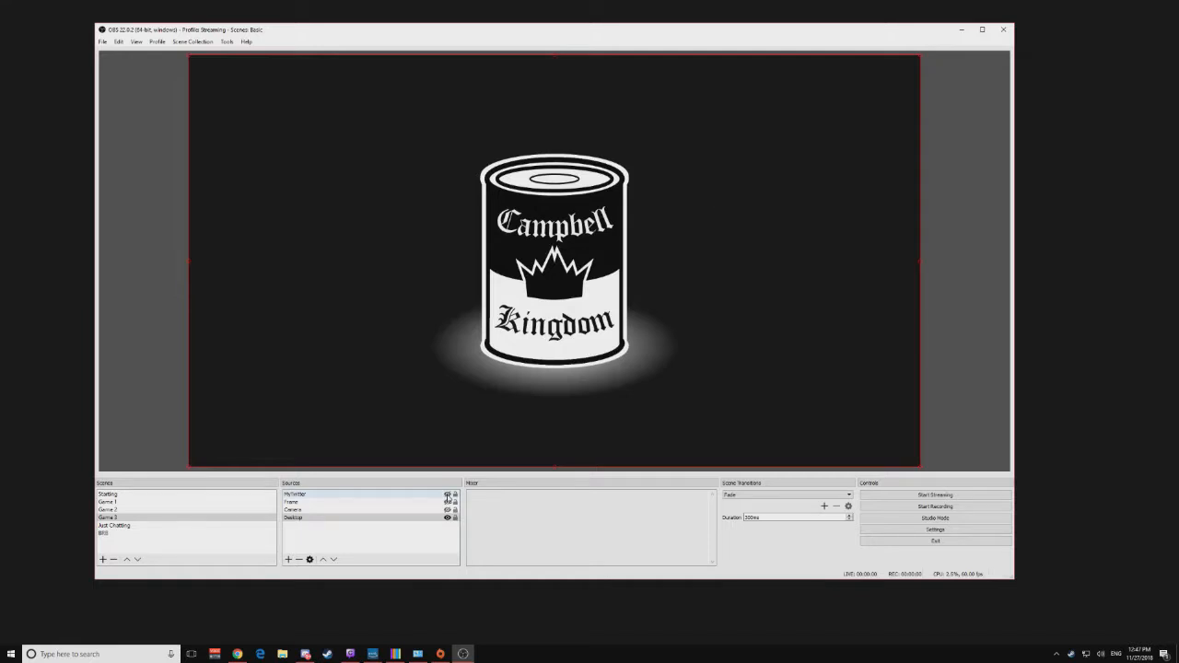
left_click(448, 495)
left_click(448, 502)
left_click(448, 509)
left_click(448, 510)
left_click(448, 502)
left_click(448, 495)
left_click(447, 502)
left_click(448, 495)
left_click(448, 509)
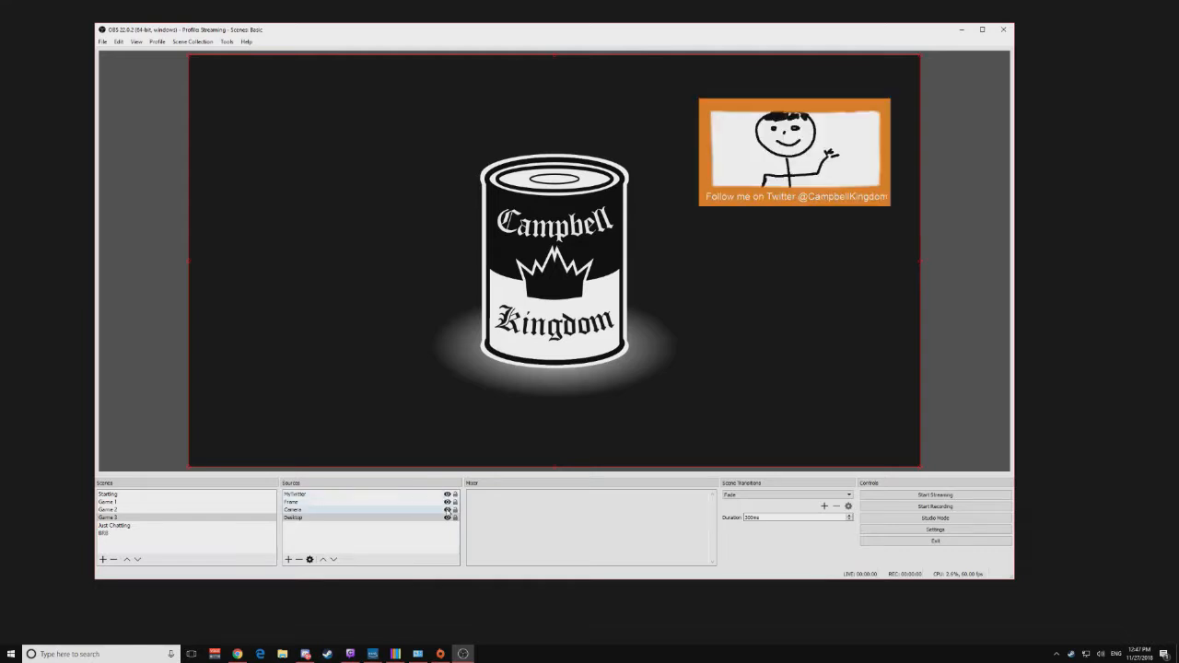
Step: Review the Game 1 scene and inspect the individual Camera, Frame and MyTwitter sources in Game 3
left_click(122, 503)
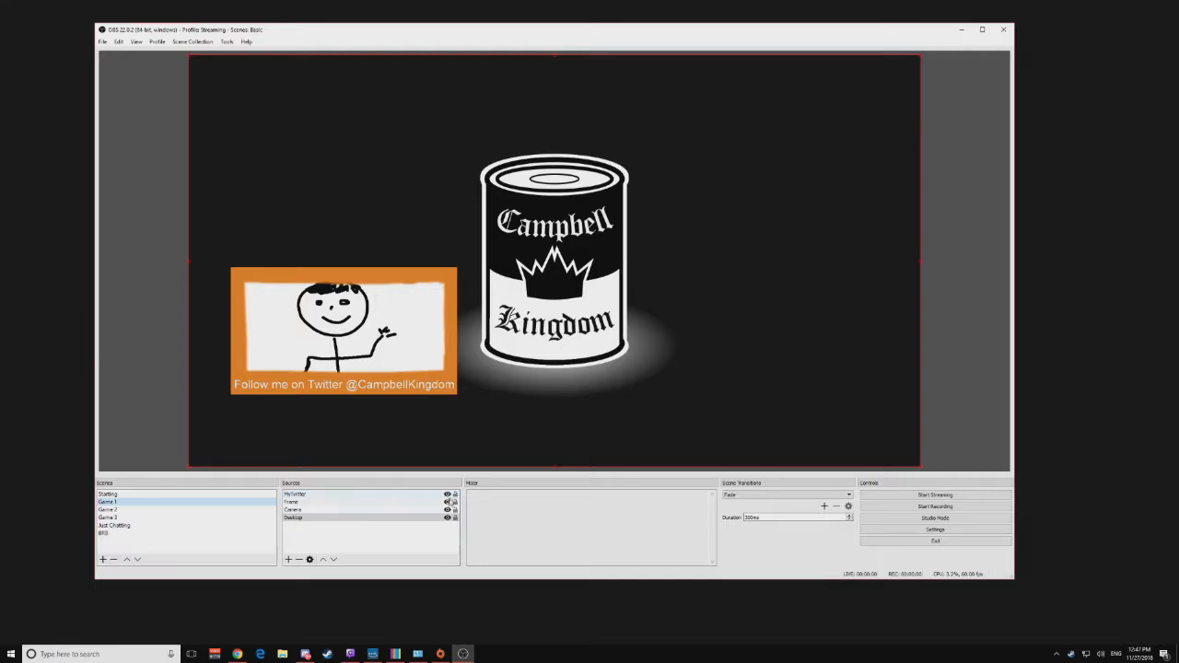
left_click(184, 518)
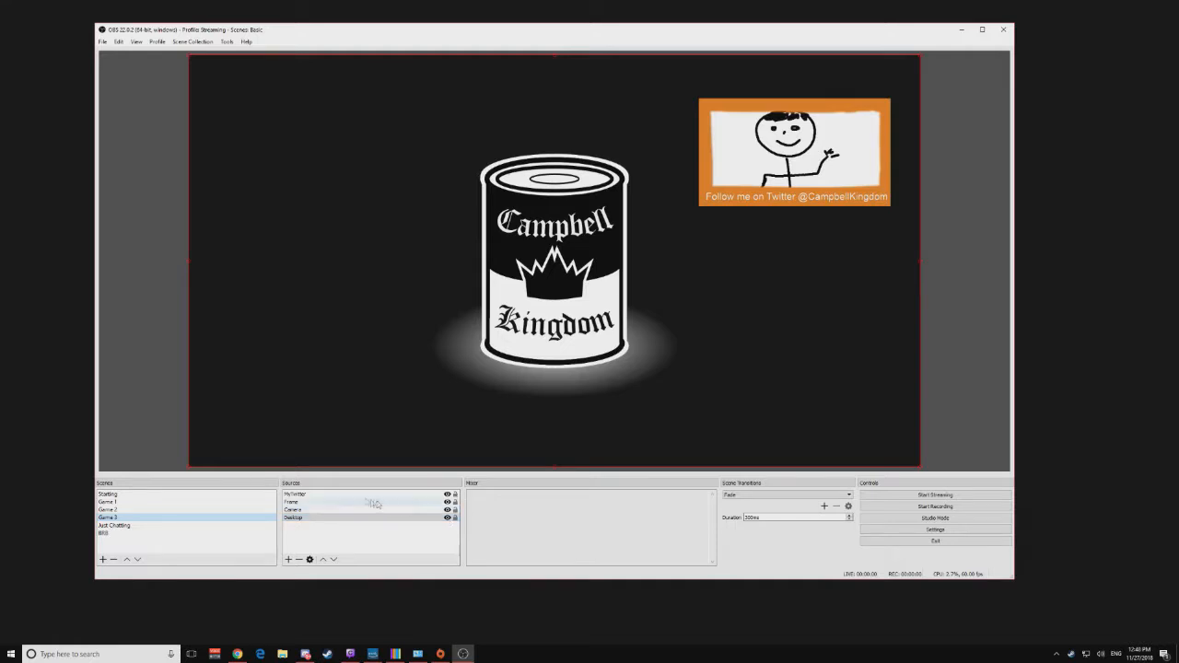
left_click(320, 511)
left_click(322, 503)
left_click(322, 496)
left_click(322, 502)
left_click(321, 510)
left_click(322, 503)
Step: Group the MyTwitter source under the name CameraText and add the Frame and Camera sources to that group
left_click(322, 497)
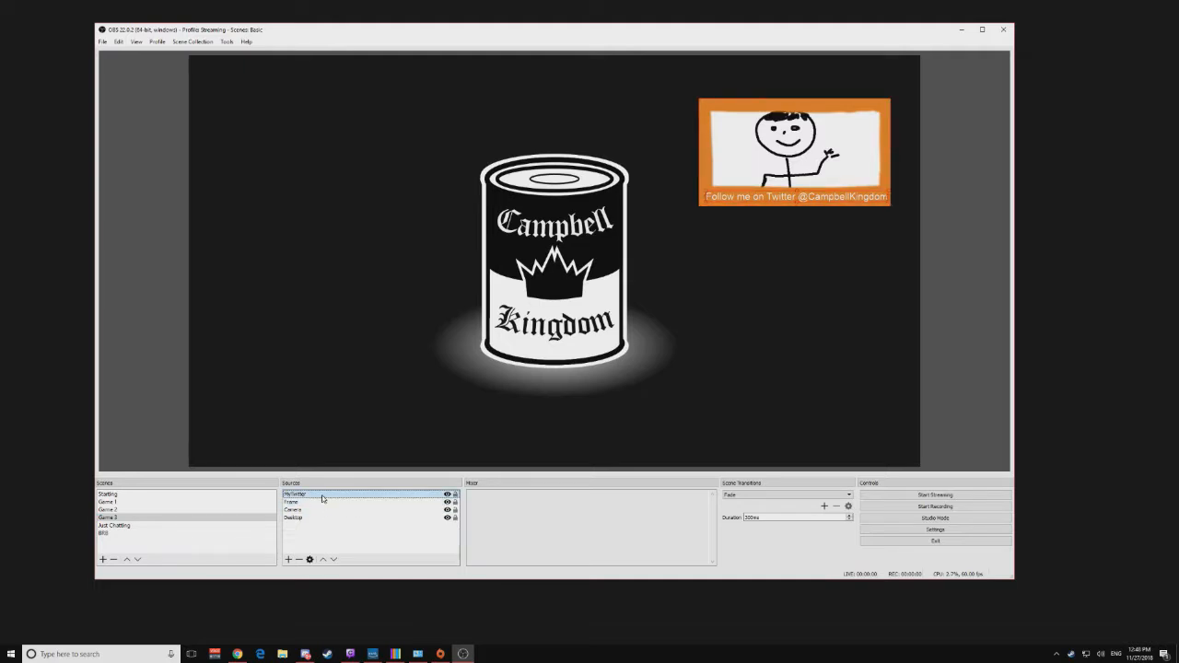
right_click(322, 498)
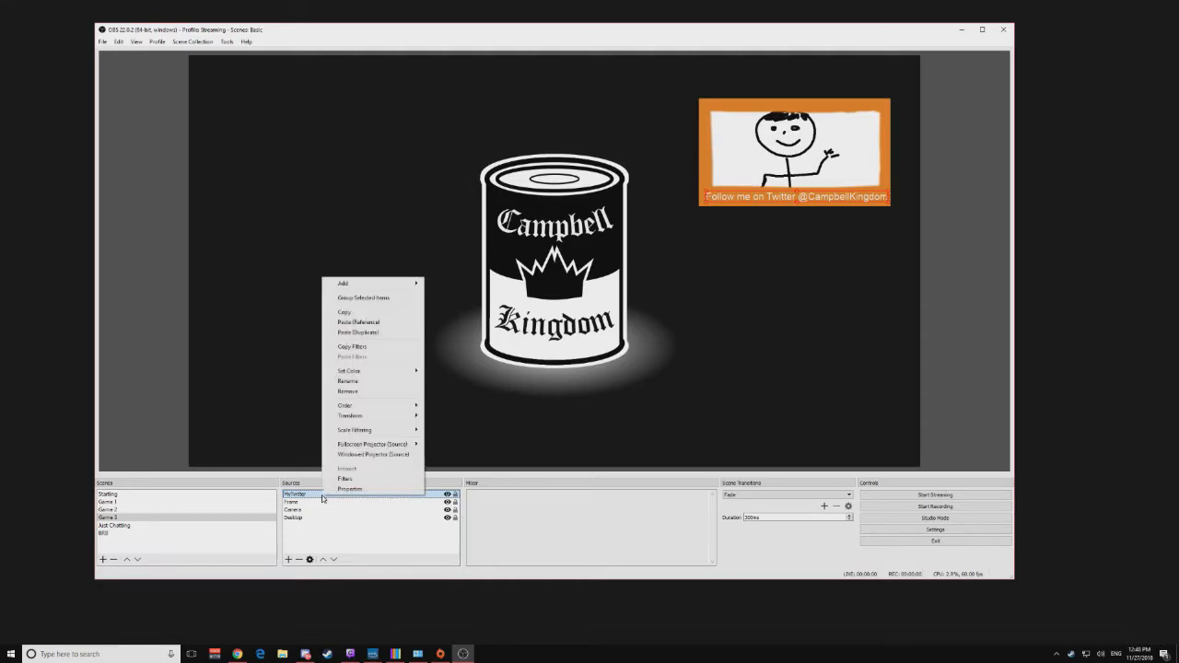
left_click(375, 301)
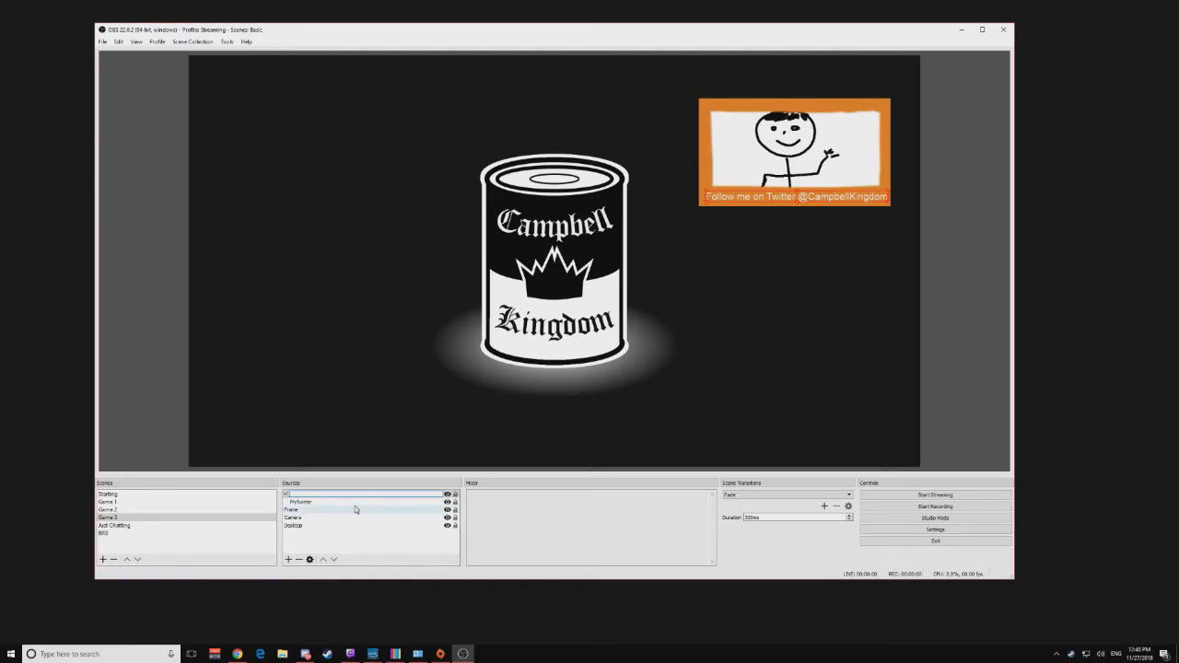
type("CameraText")
key("Return")
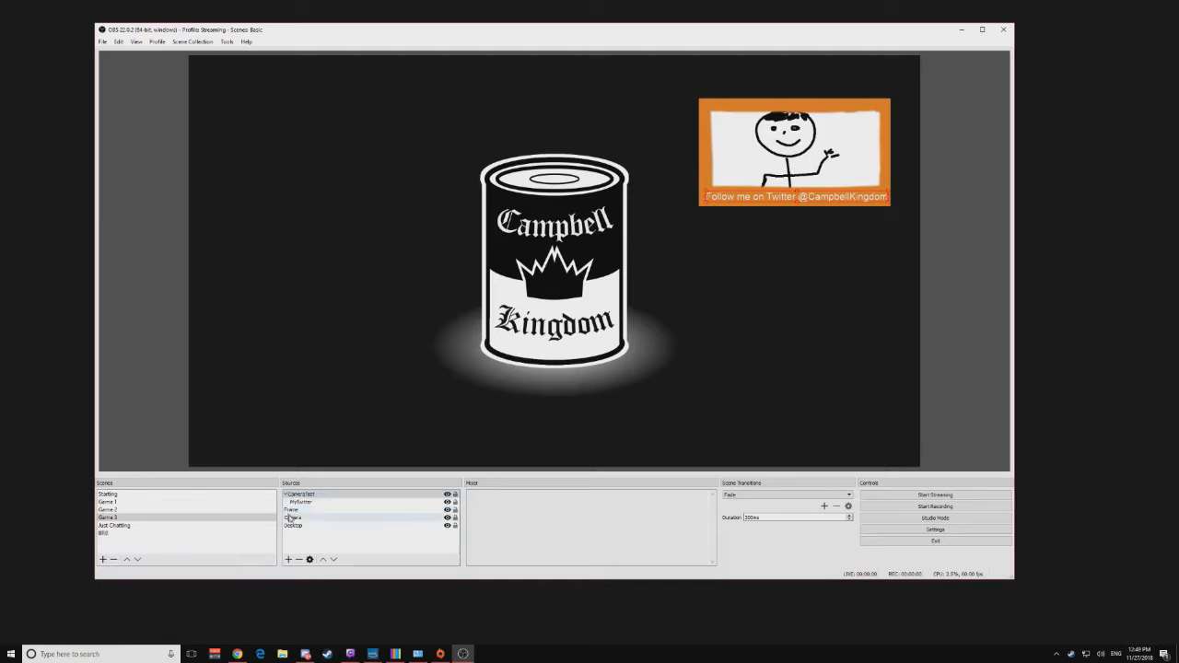
left_click_drag(297, 512, 315, 507)
left_click_drag(306, 518, 314, 514)
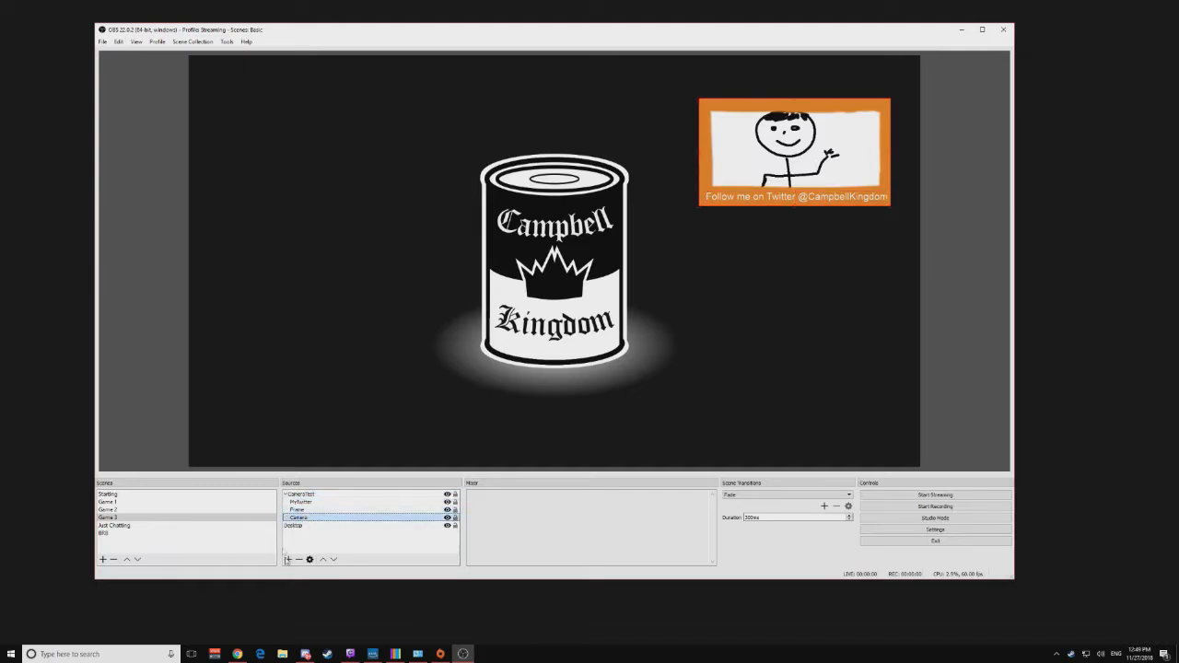
Step: Collapse and expand the CameraText group, and toggle the whole group's visibility off and on repeatedly
left_click(287, 494)
left_click(286, 494)
left_click(448, 494)
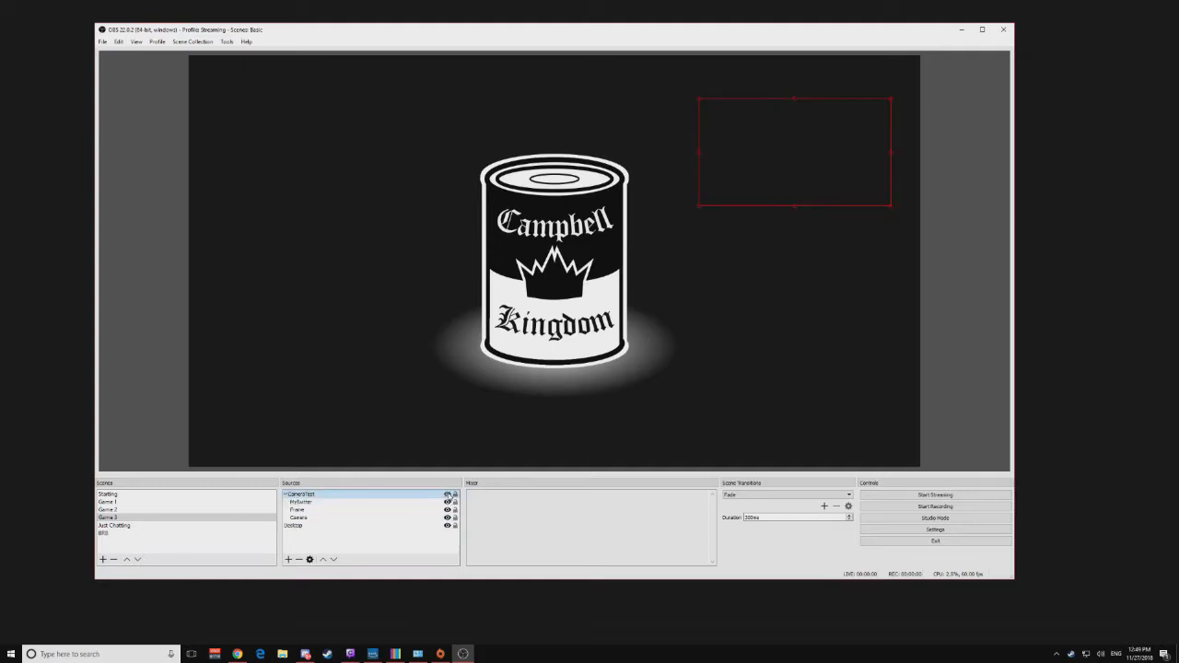
left_click(447, 494)
left_click(447, 495)
left_click(448, 494)
left_click(447, 494)
left_click(447, 494)
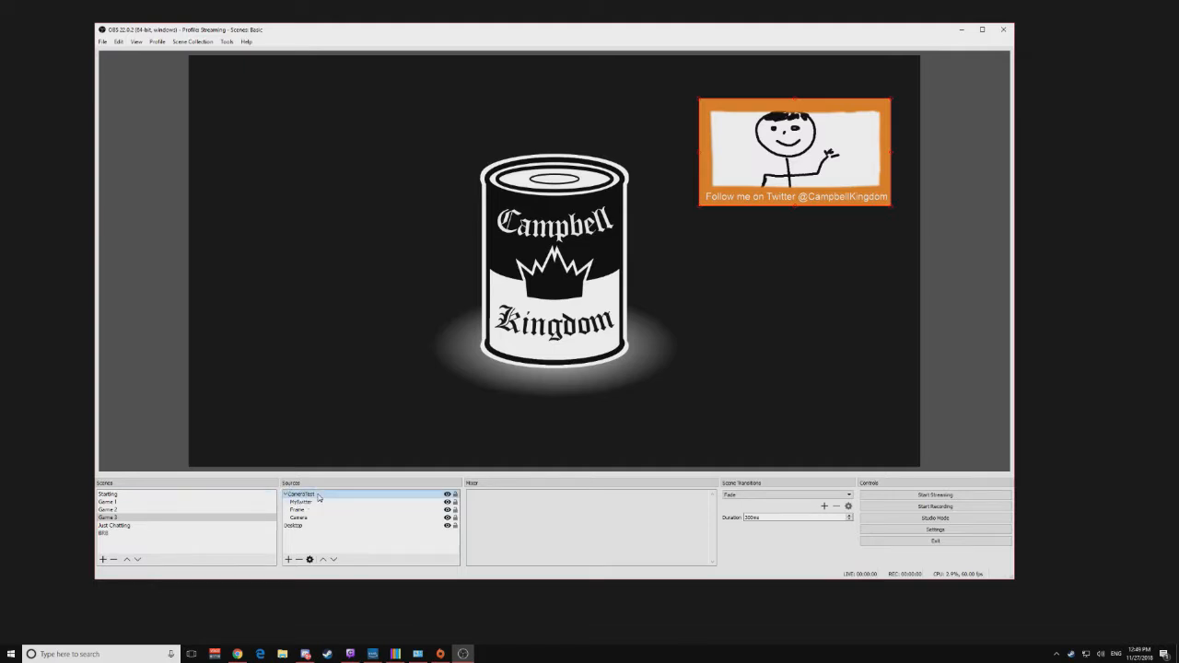
left_click(447, 494)
left_click(447, 494)
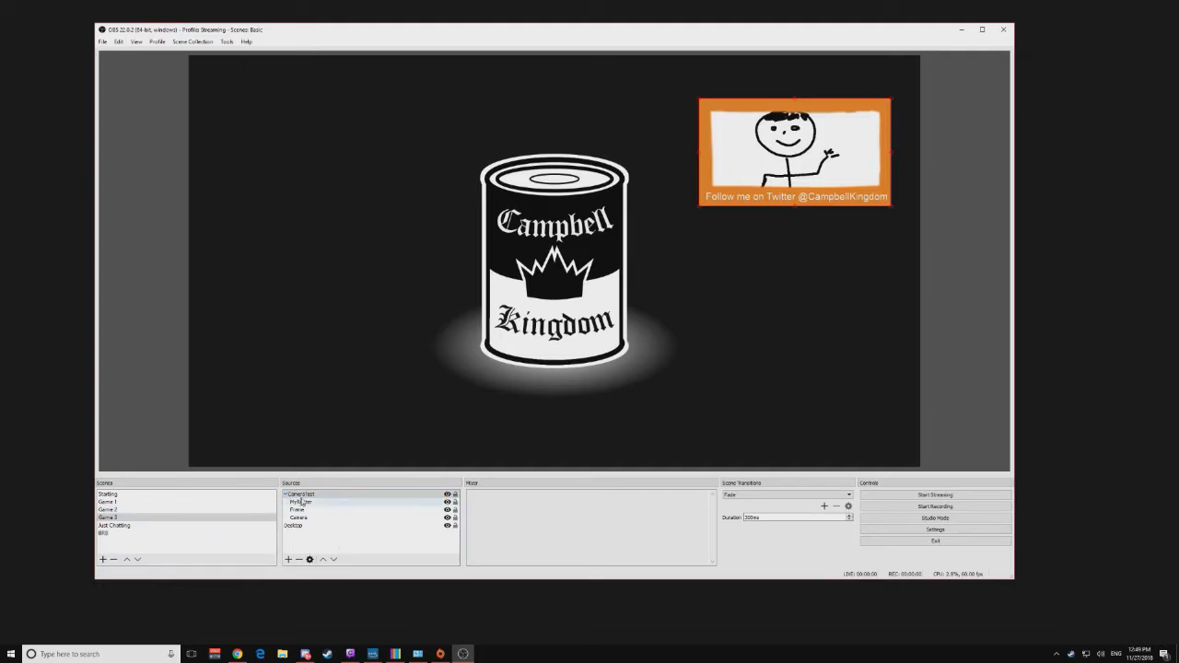
Step: Toggle the CameraText group off and on in Game 3, and the separate Frame and Camera sources off and on in Game 1
left_click(447, 495)
left_click(448, 495)
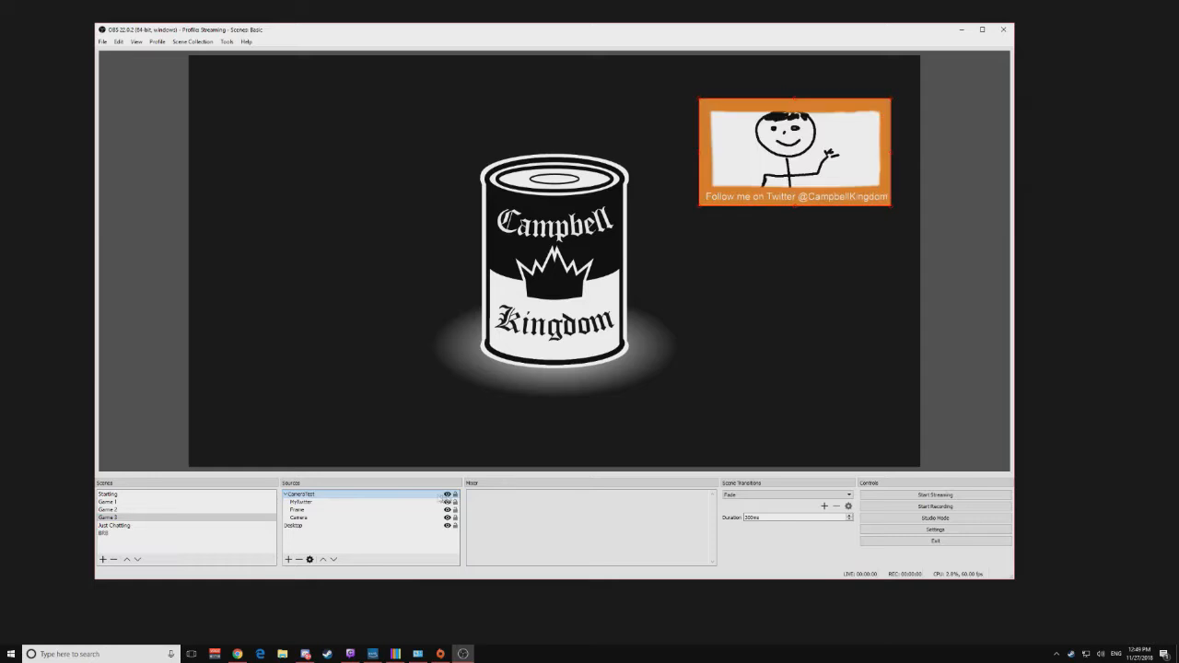
left_click(183, 502)
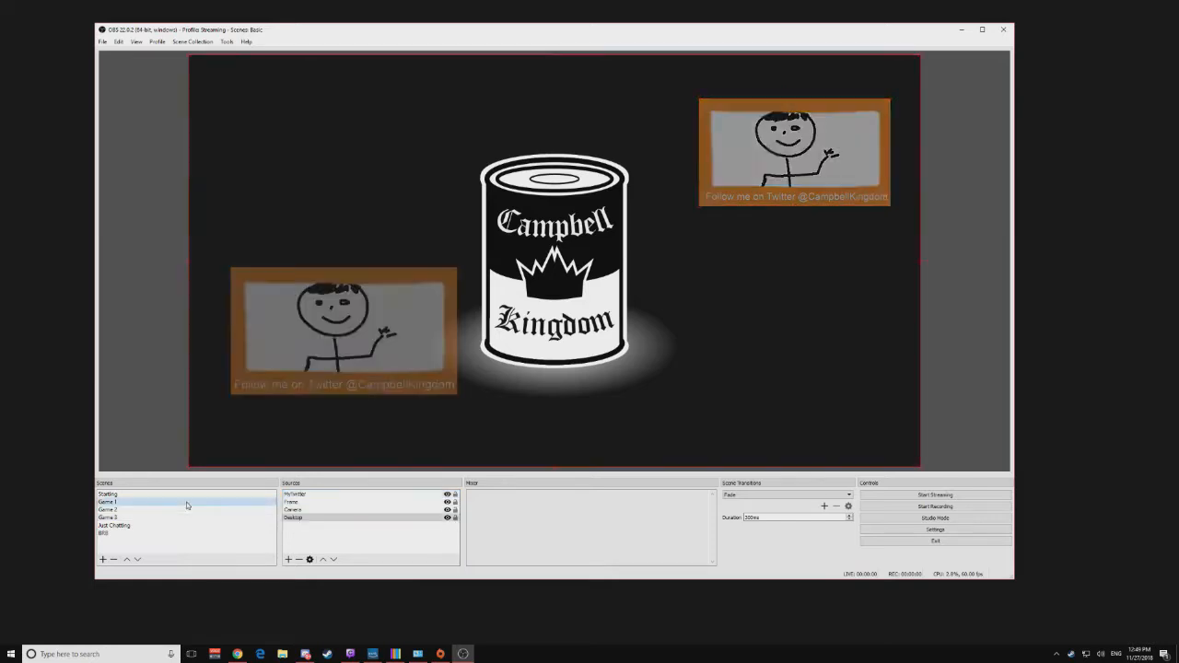
left_click(447, 501)
left_click(447, 509)
left_click(447, 502)
left_click(447, 509)
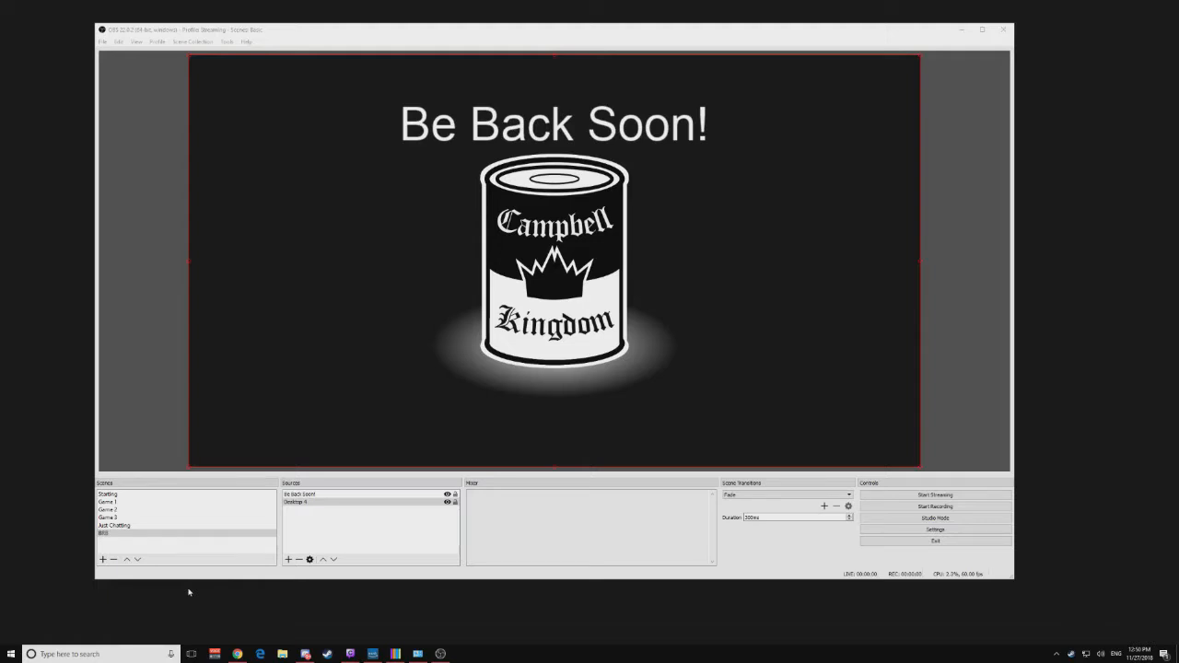
Step: Add a new scene named Main Camera
left_click(102, 559)
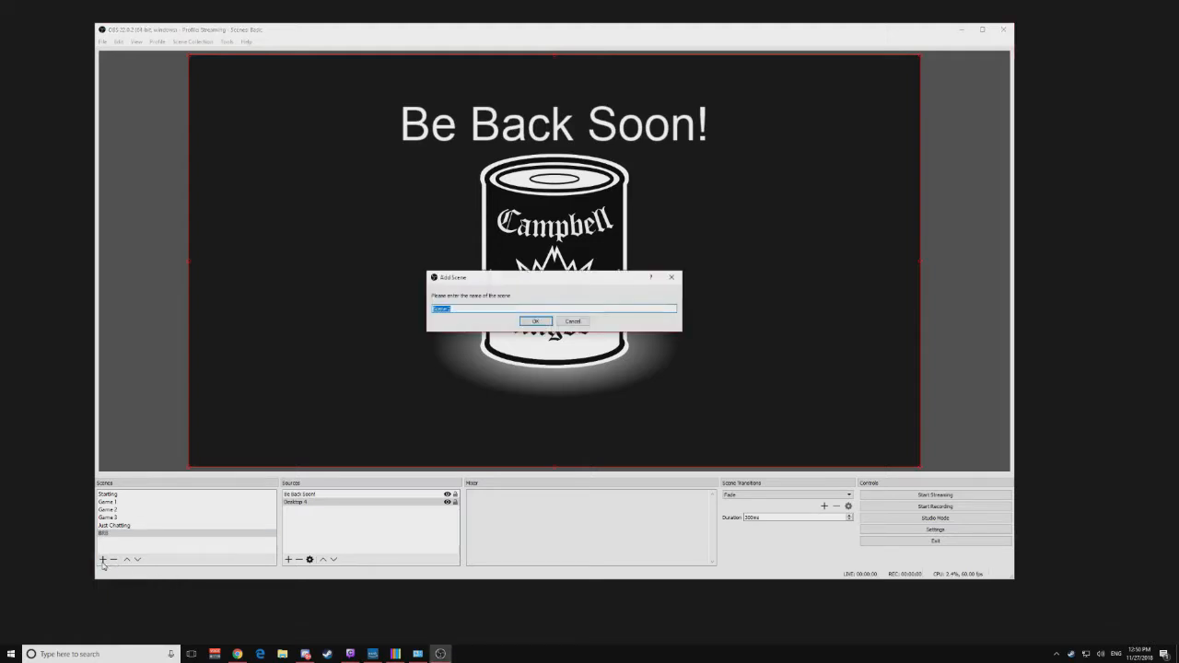
type("H")
key("Return")
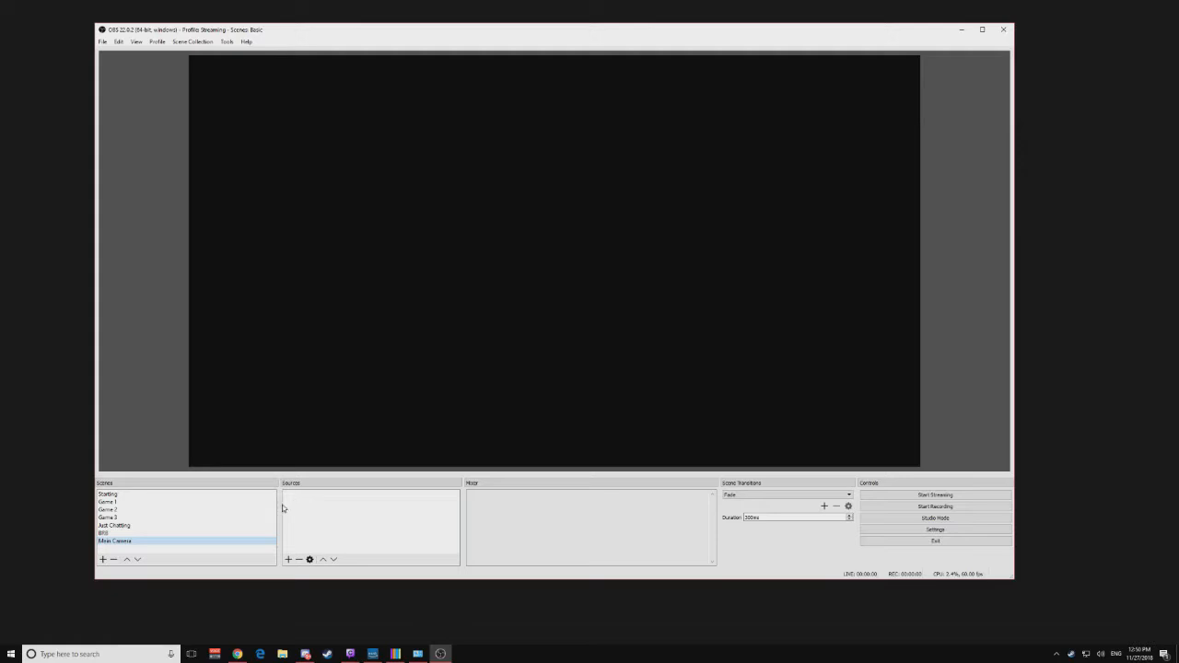
Step: Add the existing Camera image as a source in the Main Camera scene
left_click(288, 559)
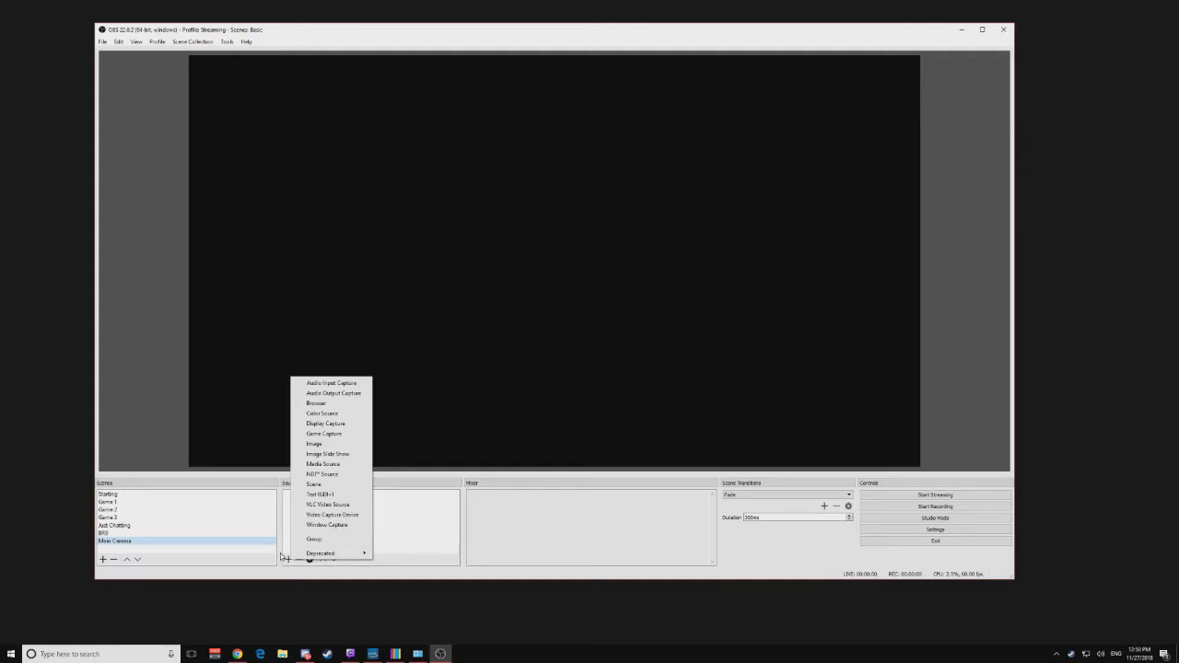
left_click(337, 446)
left_click(491, 269)
left_click(491, 278)
left_click(573, 370)
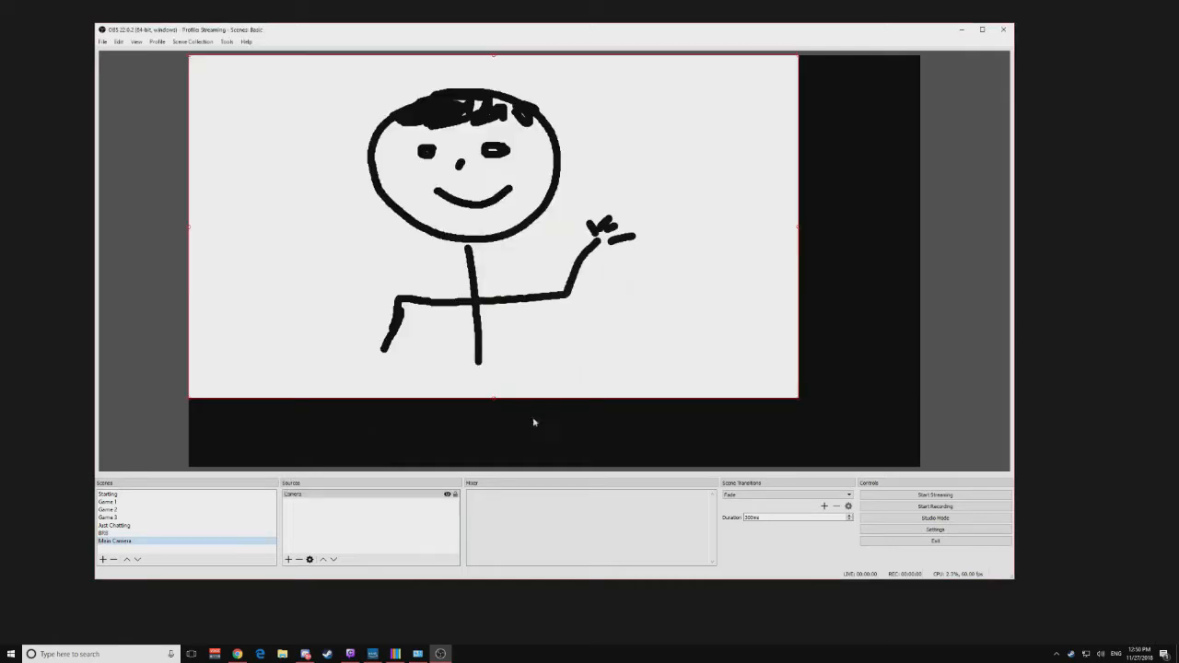
Step: Add the existing Frame image as a source above Camera in the Main Camera scene
left_click(287, 559)
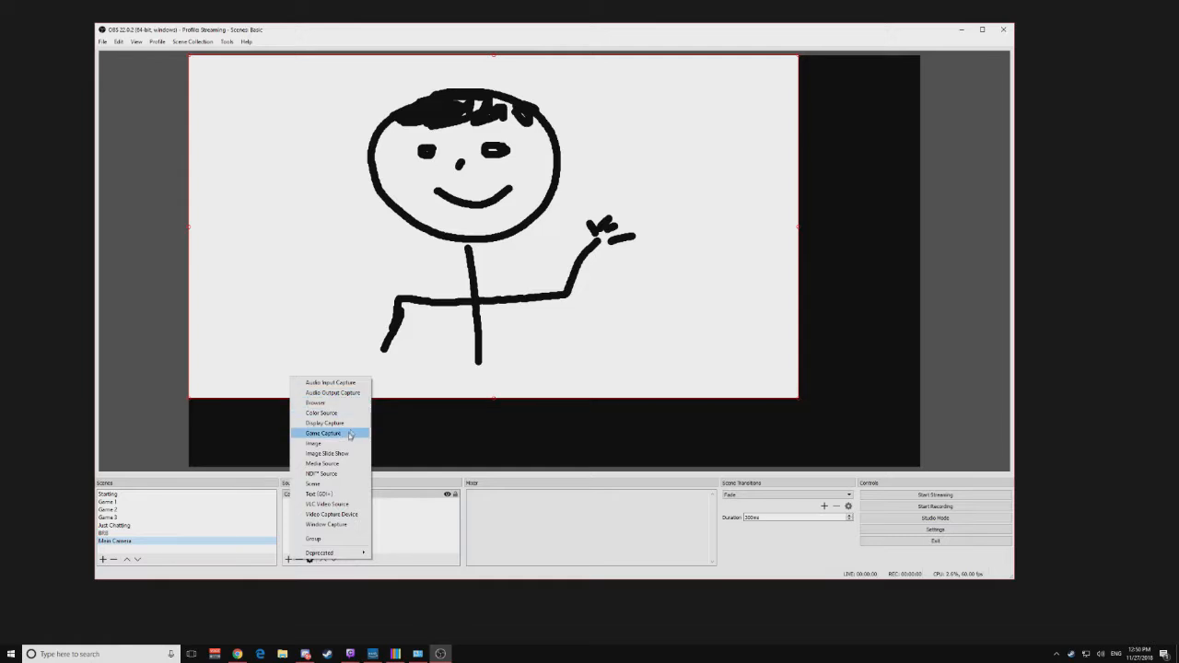
left_click(349, 443)
left_click(481, 267)
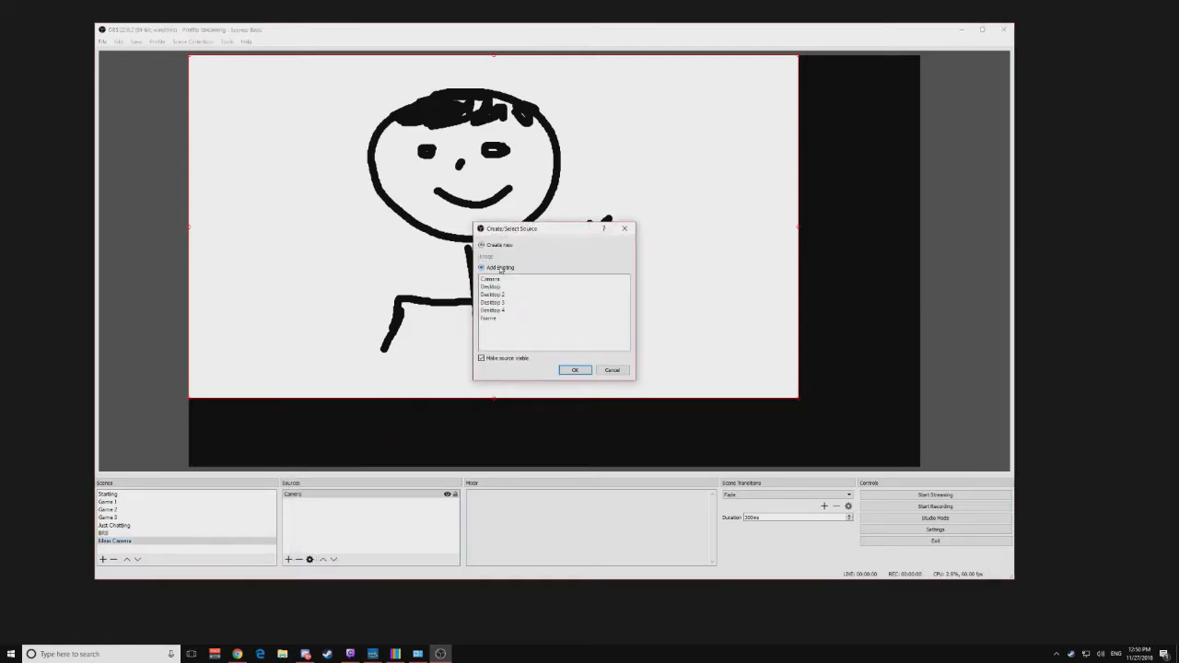
left_click(480, 319)
left_click(571, 369)
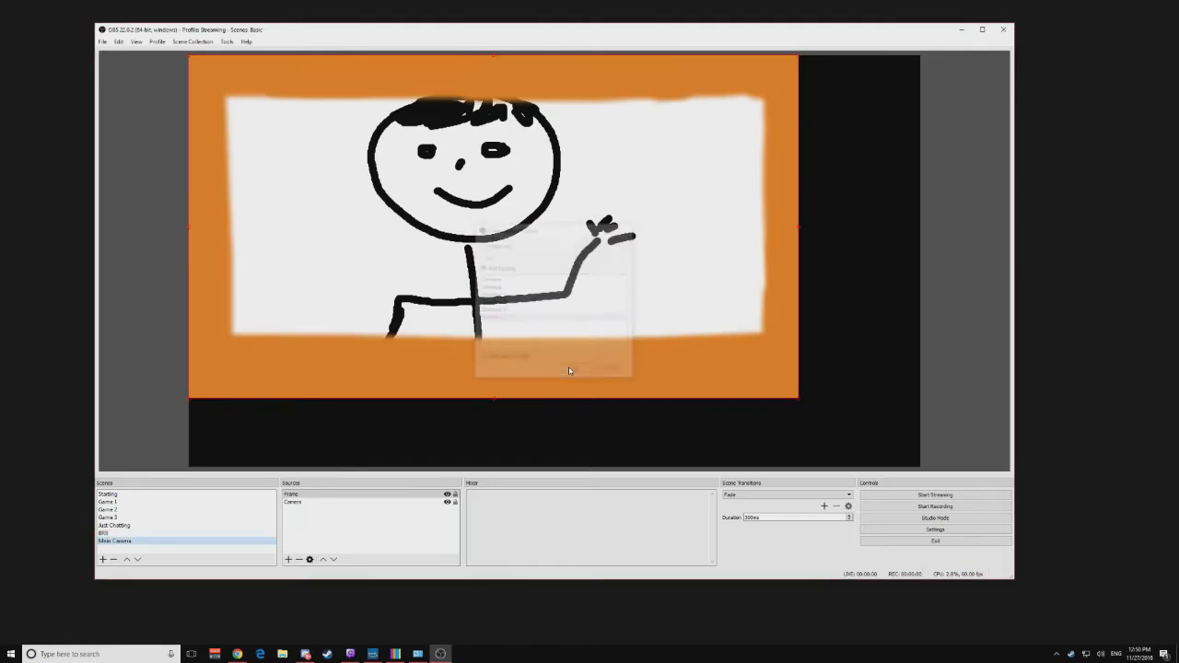
Step: Copy the MyTwitter source from the CameraText group in Game 3 and paste it as a duplicate into the Main Camera scene
left_click(117, 518)
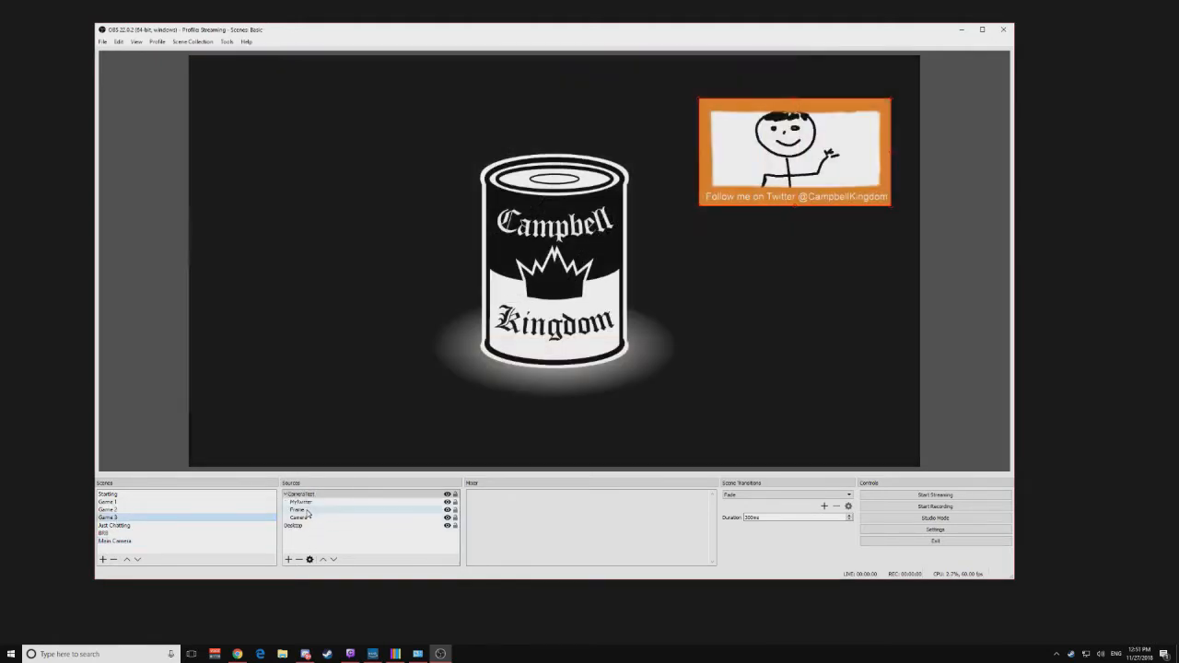
left_click(305, 503)
right_click(305, 503)
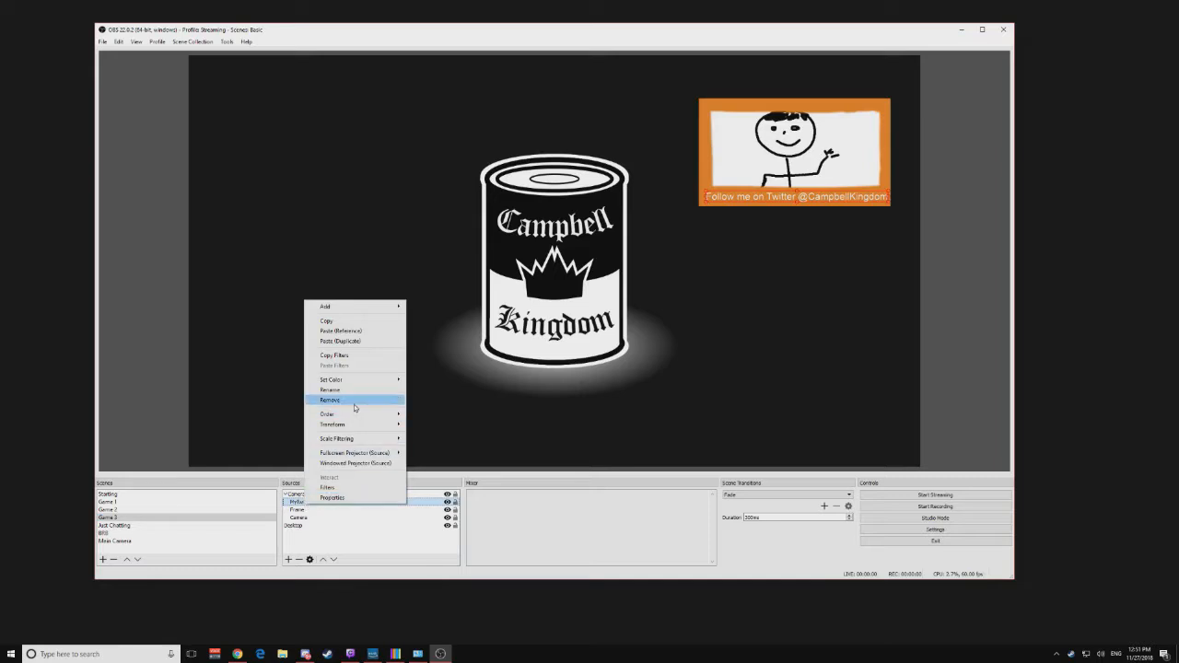
left_click(361, 322)
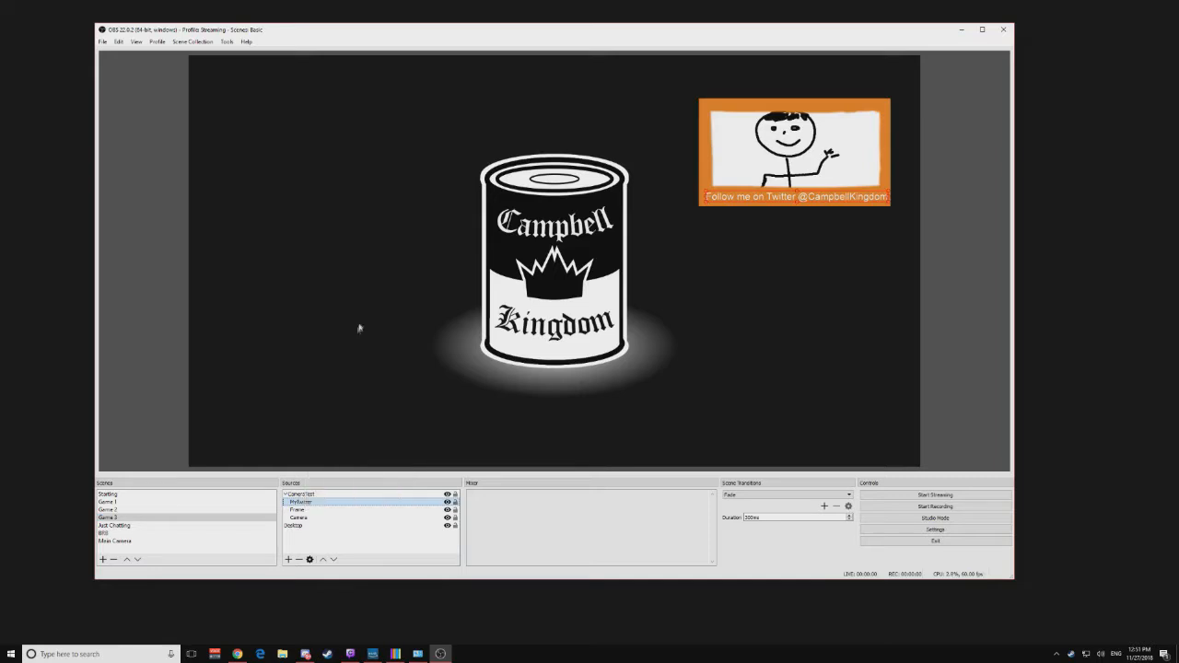
left_click(129, 541)
right_click(334, 540)
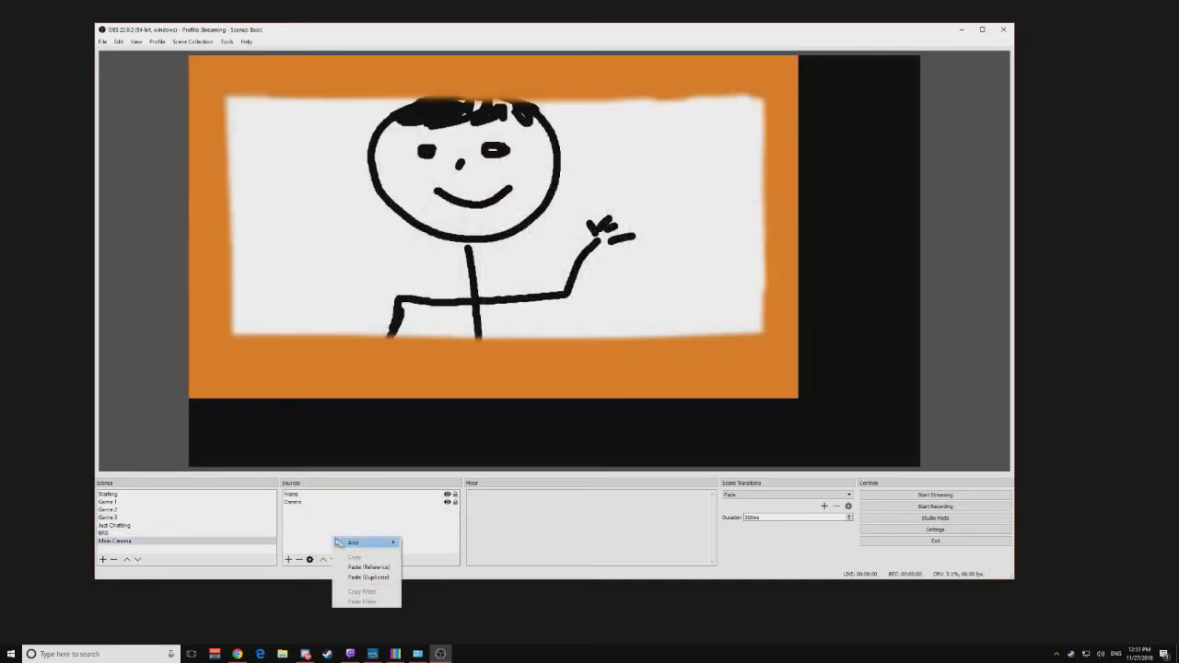
left_click(368, 577)
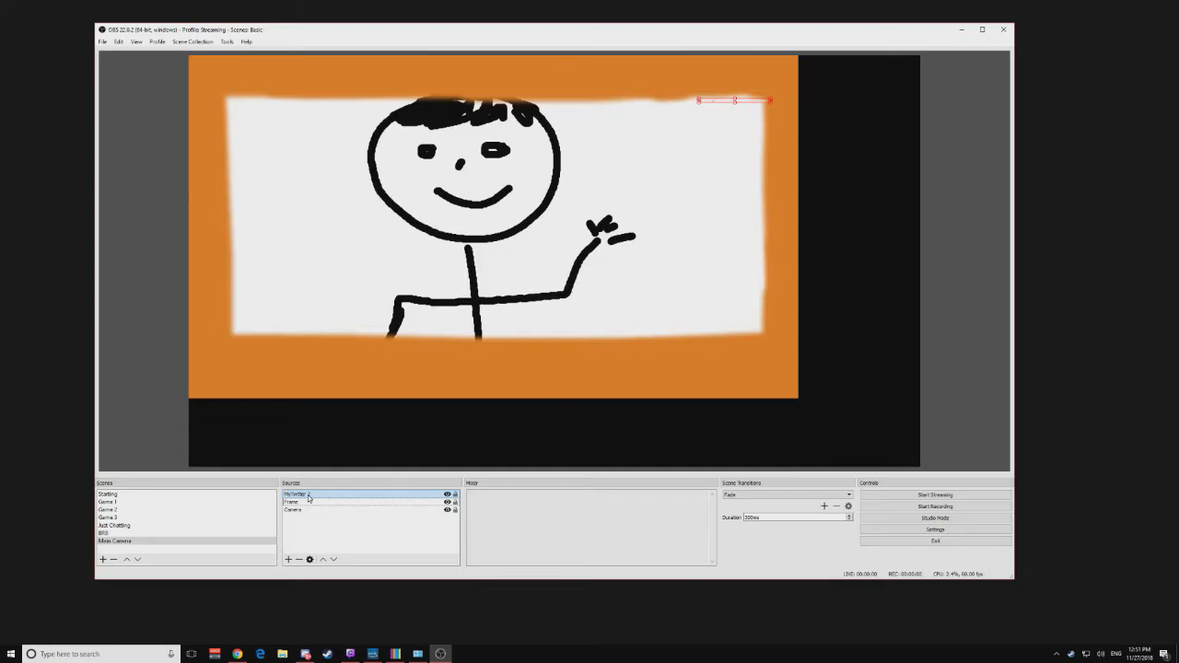
right_click(317, 522)
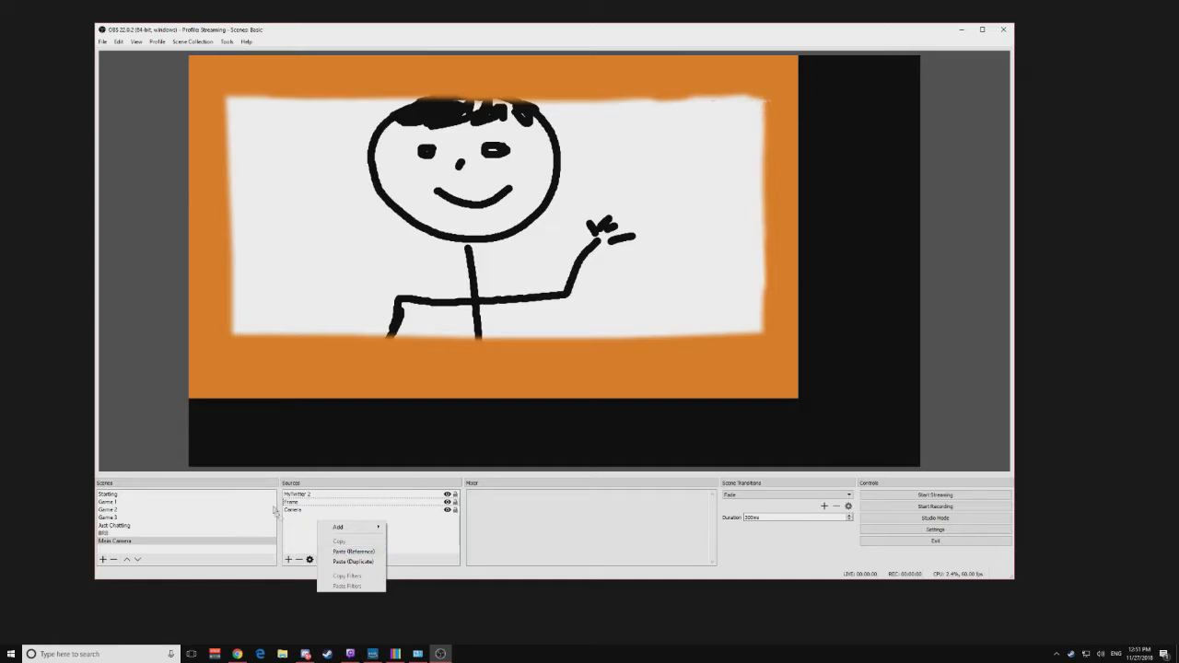
left_click(299, 521)
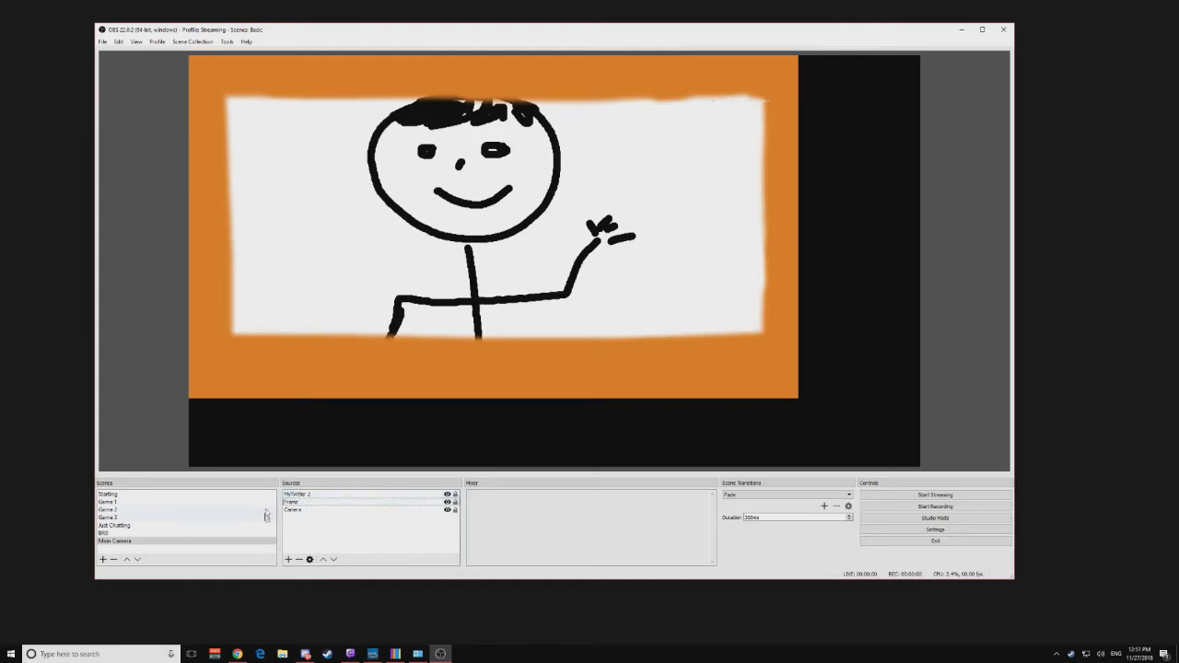
Step: Enlarge the duplicated Twitter text and center it on the lower orange band of the camera frame
left_click(316, 498)
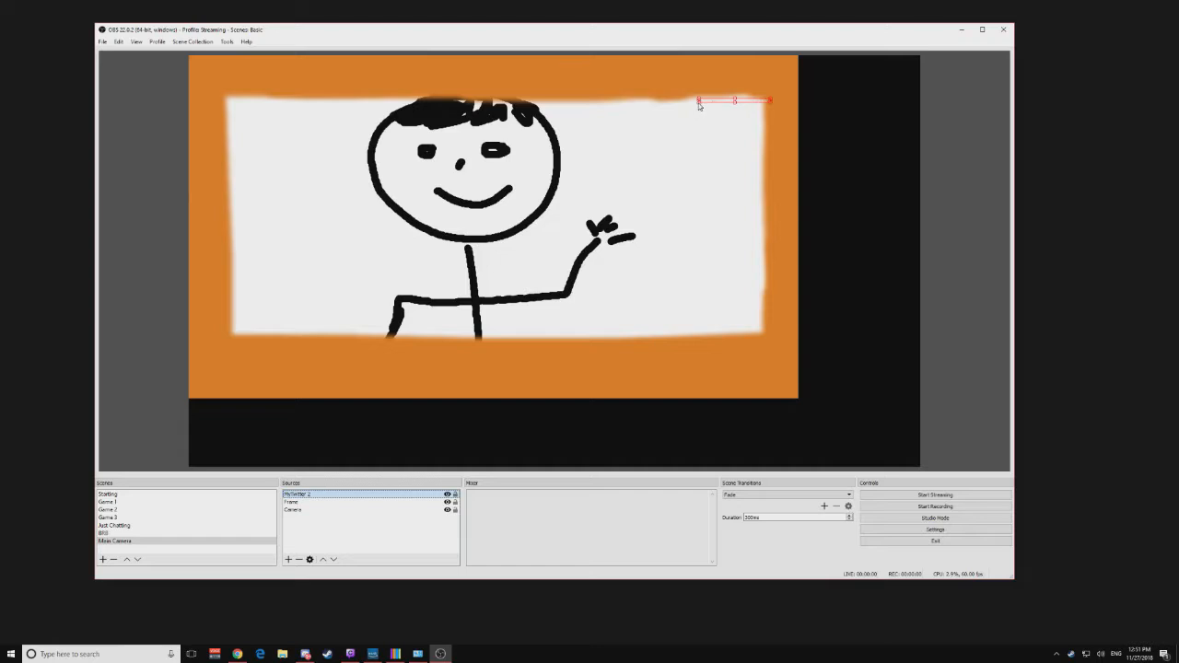
left_click_drag(698, 102, 830, 349)
left_click_drag(712, 364, 653, 368)
left_click_drag(770, 354, 735, 370)
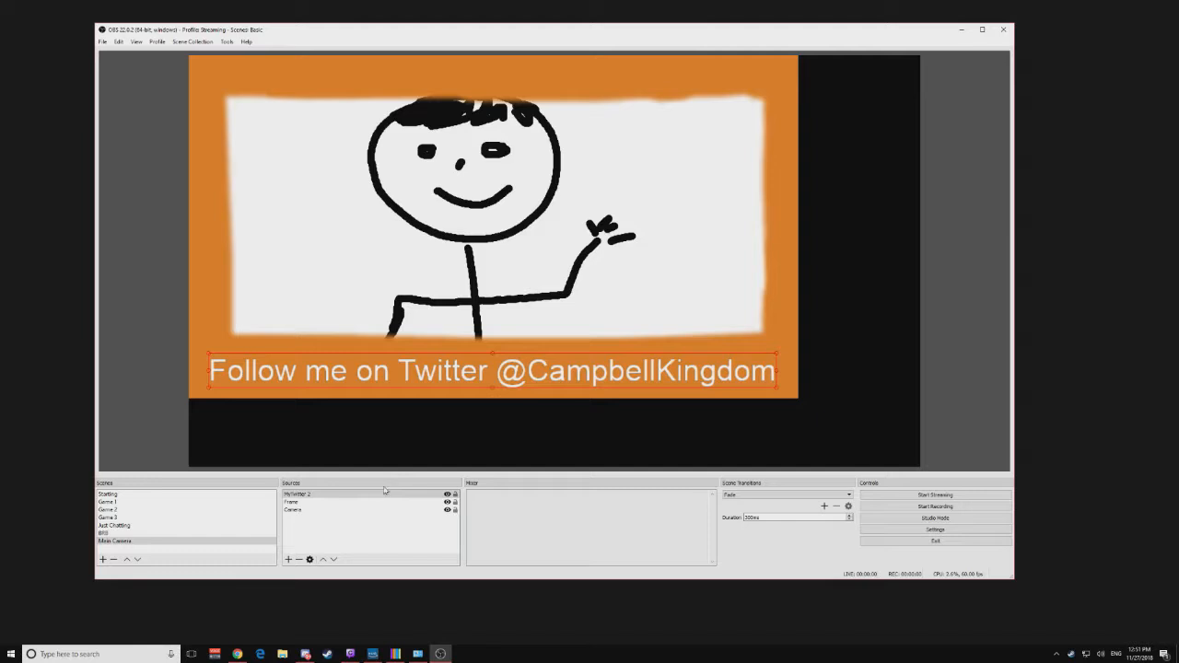
Step: Group the duplicated Twitter text under the name Camera1 and move the Frame and Camera sources into that group
right_click(311, 495)
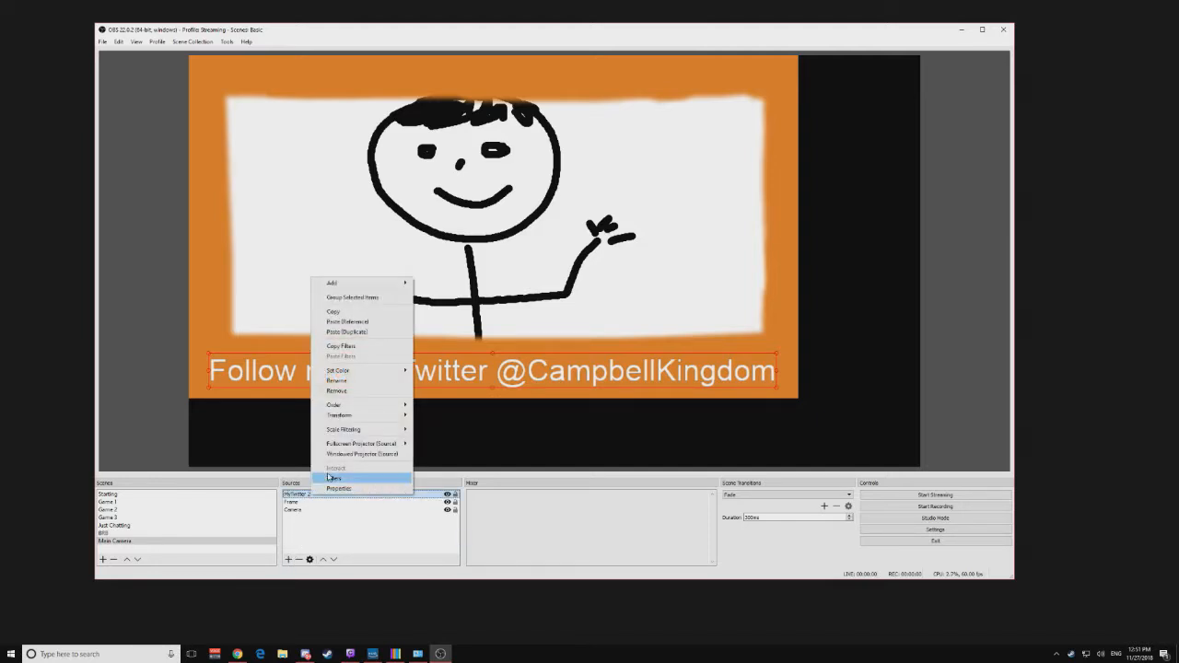
left_click(367, 297)
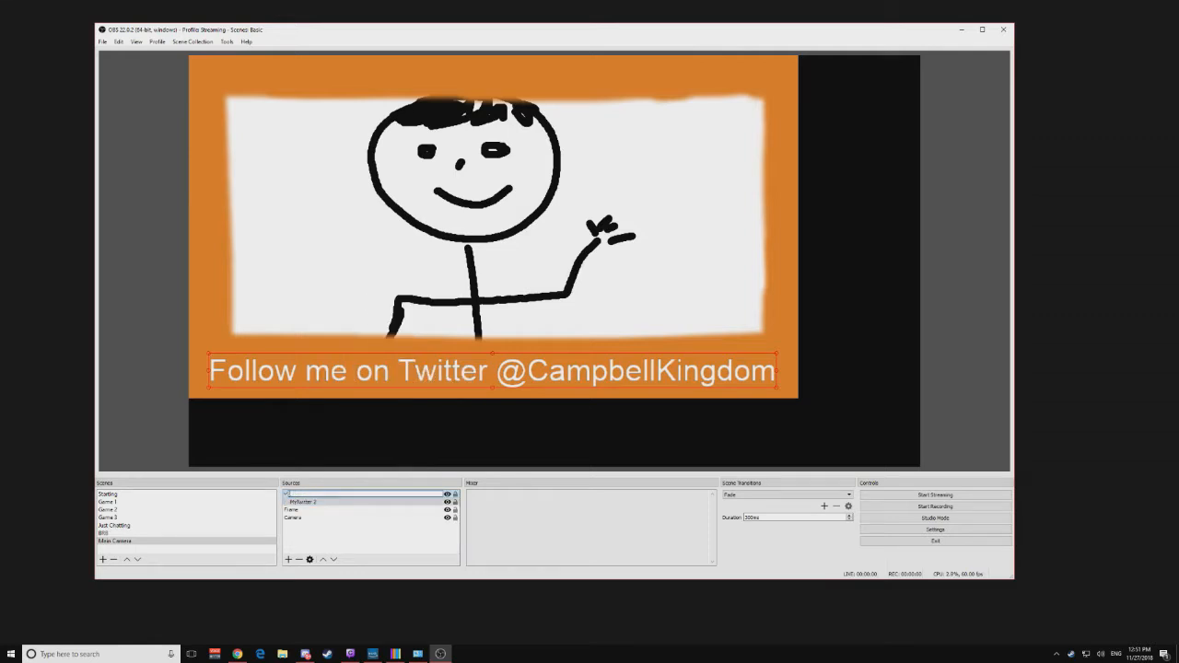
key("Return")
mouse_move(293, 511)
left_mouse_down()
mouse_move(306, 504)
mouse_move(314, 516)
left_mouse_up()
left_click(297, 518)
left_click(339, 545)
left_click(140, 546)
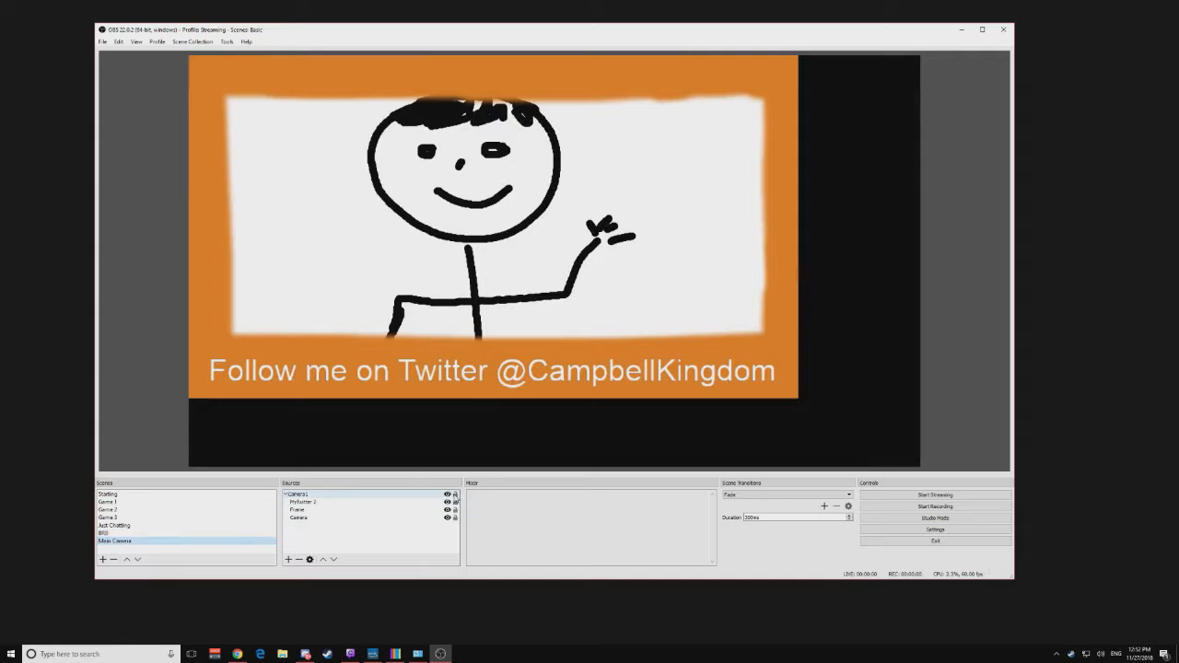
Step: Toggle the visibility of the Camera1 group in the Main Camera scene off and on several times
left_click(447, 494)
left_click(448, 495)
left_click(447, 495)
left_click(447, 494)
left_click(447, 495)
left_click(448, 494)
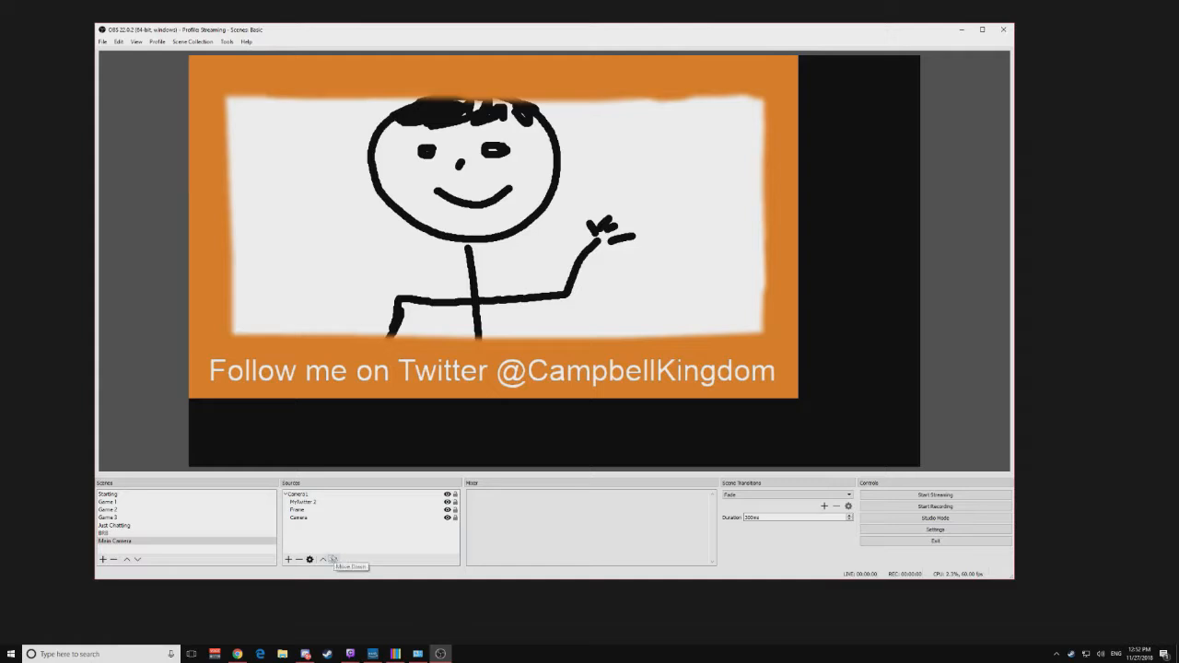
Step: Add the existing Main Camera scene as a source in the Game 2 scene
left_click(139, 509)
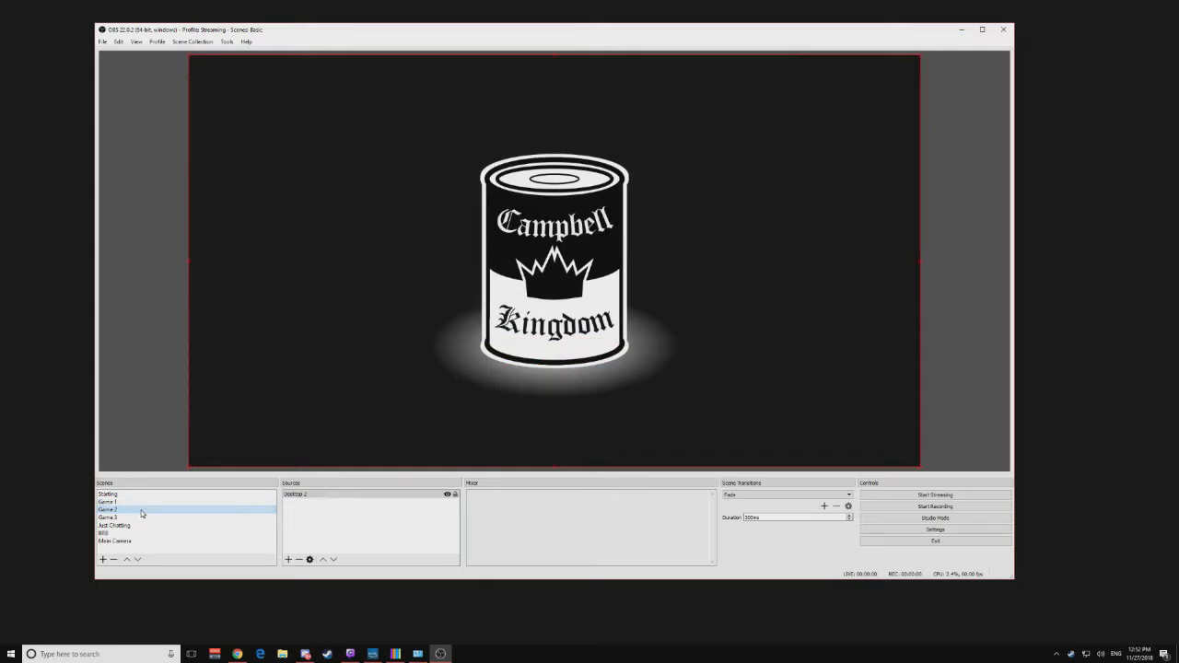
left_click(336, 516)
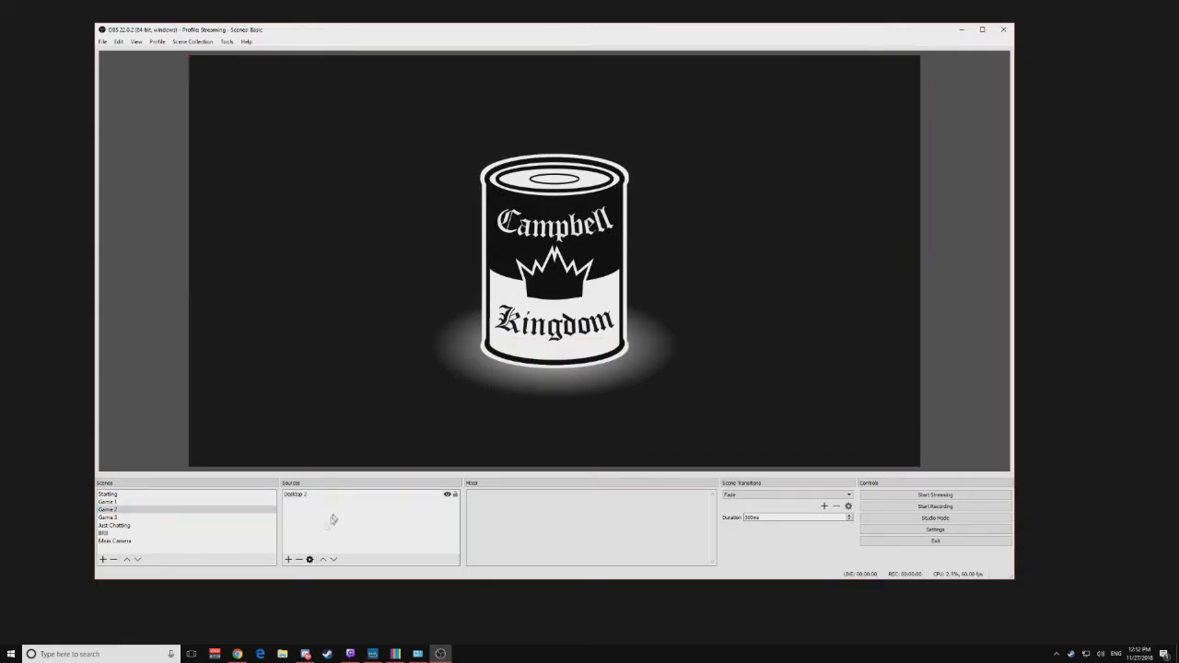
left_click(287, 559)
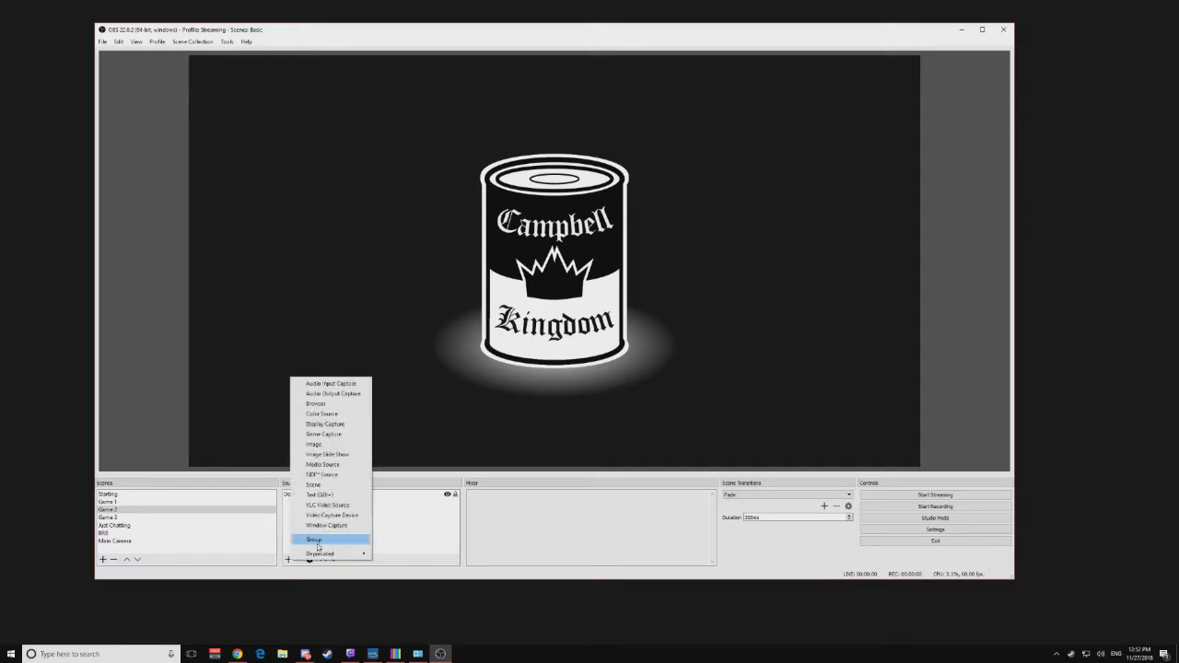
left_click(326, 488)
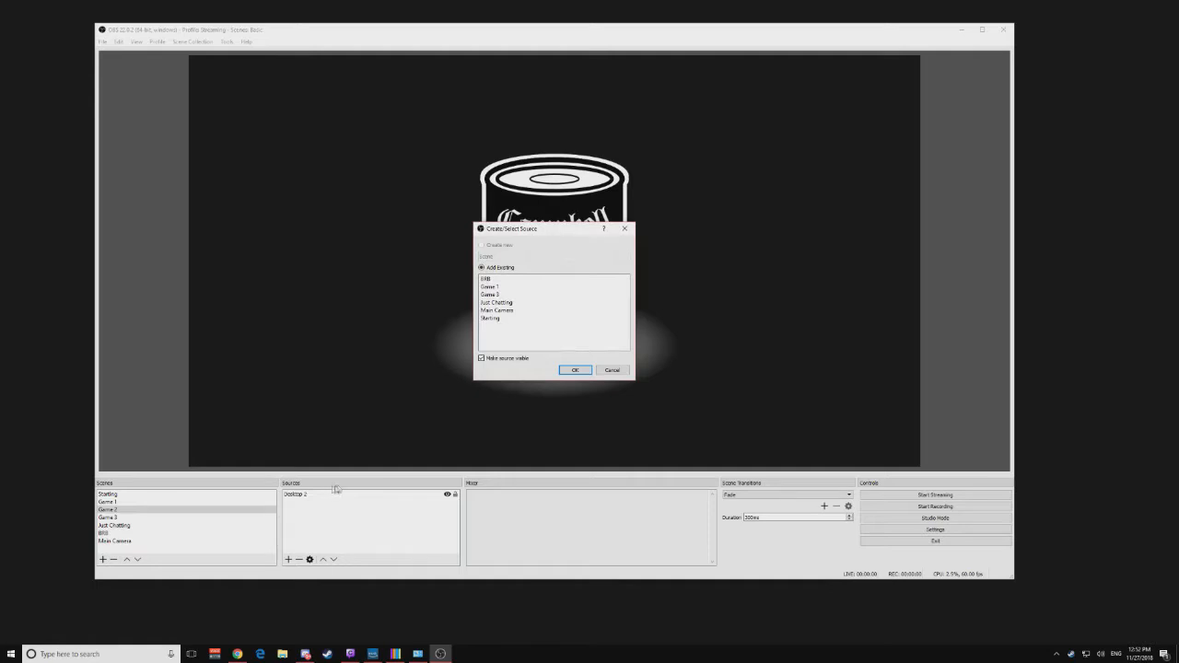
left_click(510, 310)
left_click(574, 370)
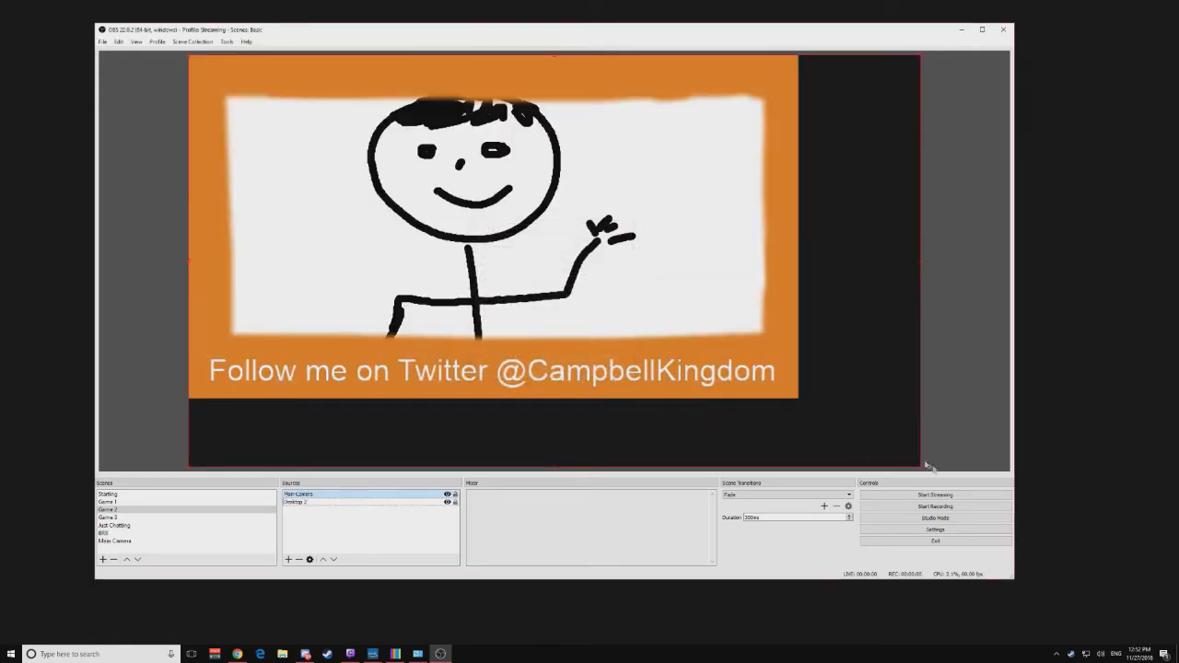
Step: Shrink the Main Camera source in Game 2 to a small overlay and place it just below the can logo
left_click_drag(923, 471, 525, 251)
left_click_drag(407, 193, 446, 384)
left_click_drag(634, 459, 648, 425)
left_click_drag(447, 378, 443, 241)
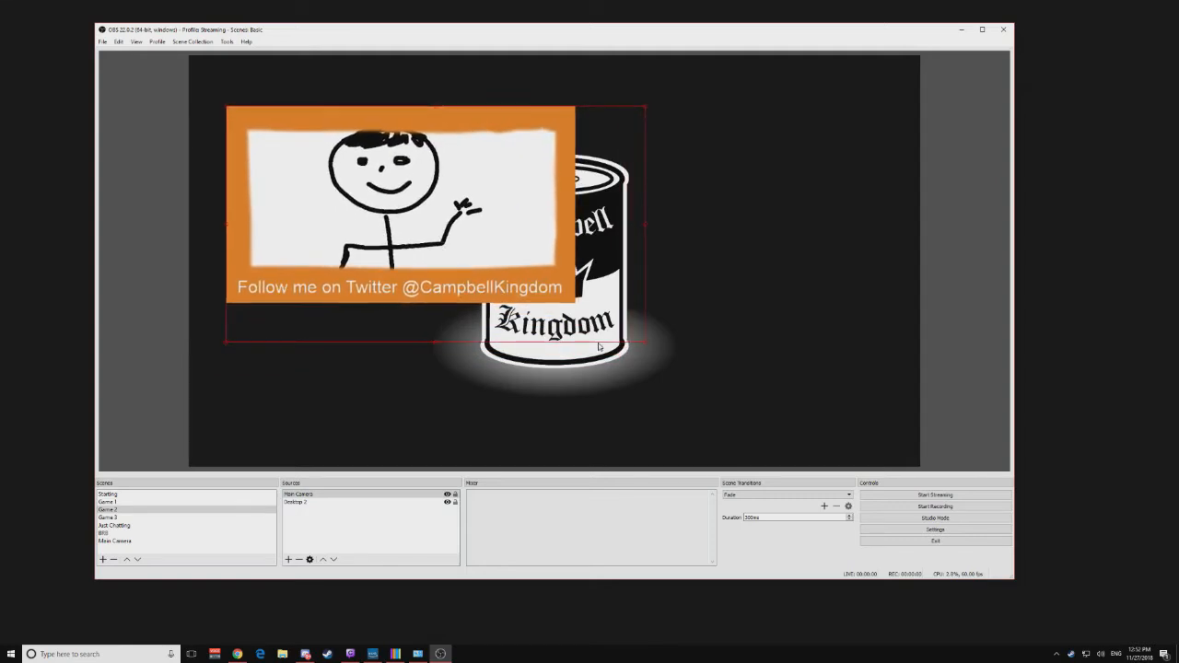
left_click_drag(505, 283, 563, 344)
left_click_drag(703, 402, 473, 273)
left_click_drag(390, 246, 590, 429)
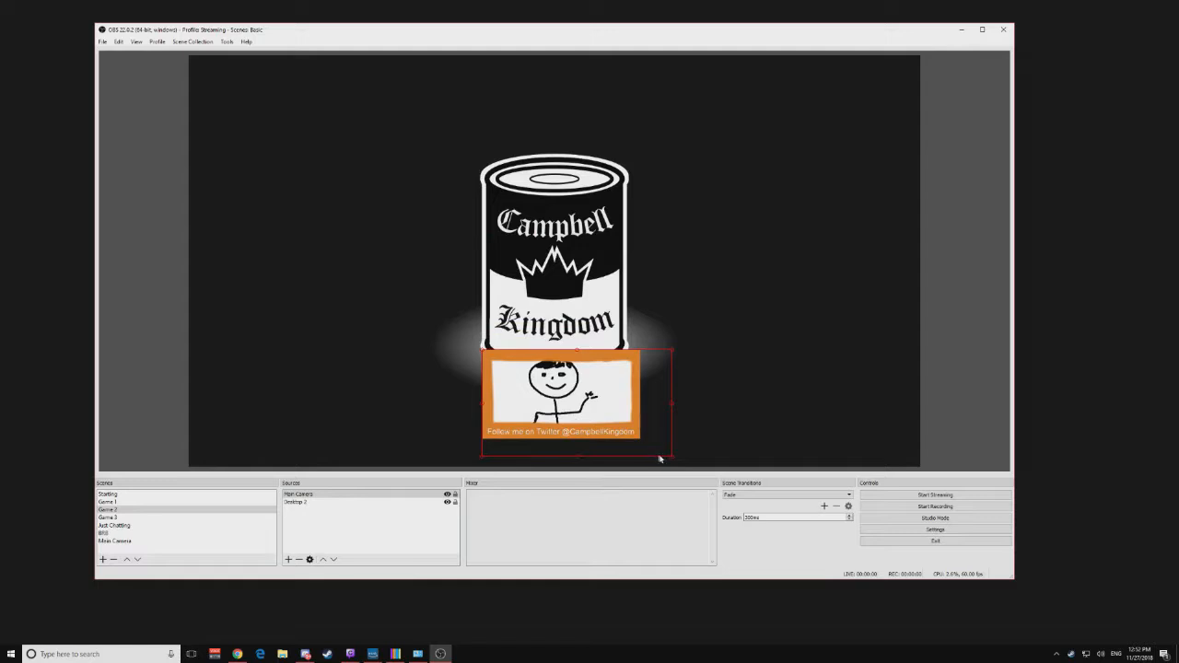
left_click_drag(673, 458, 638, 434)
left_click_drag(571, 397, 575, 425)
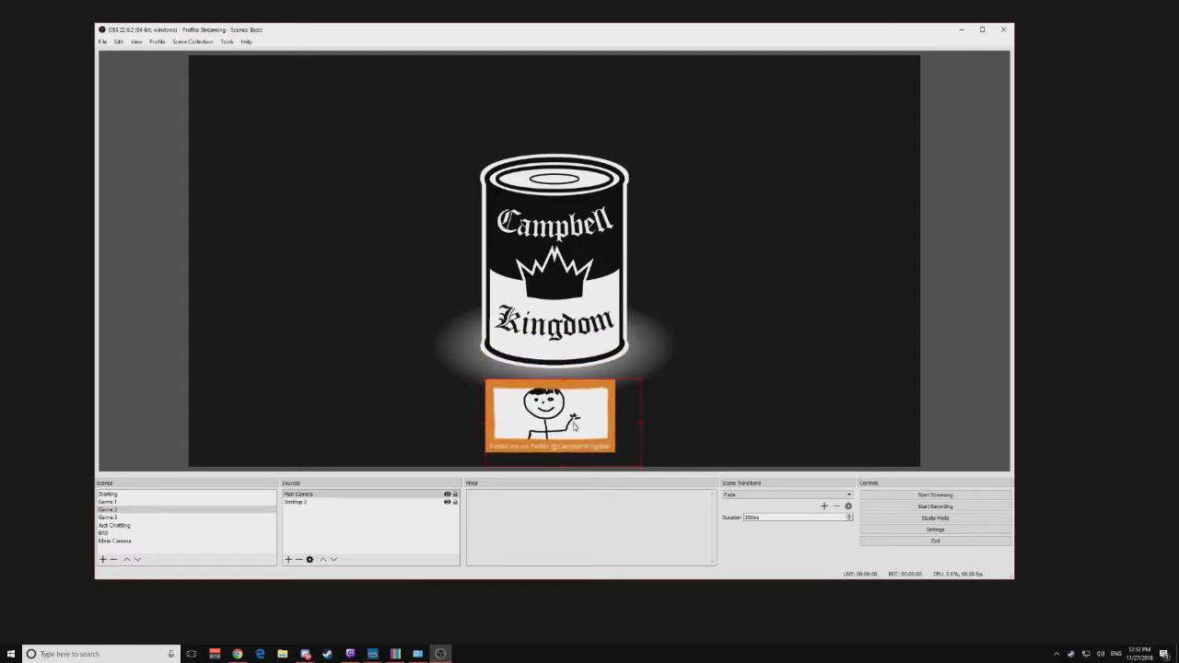
left_click(702, 431)
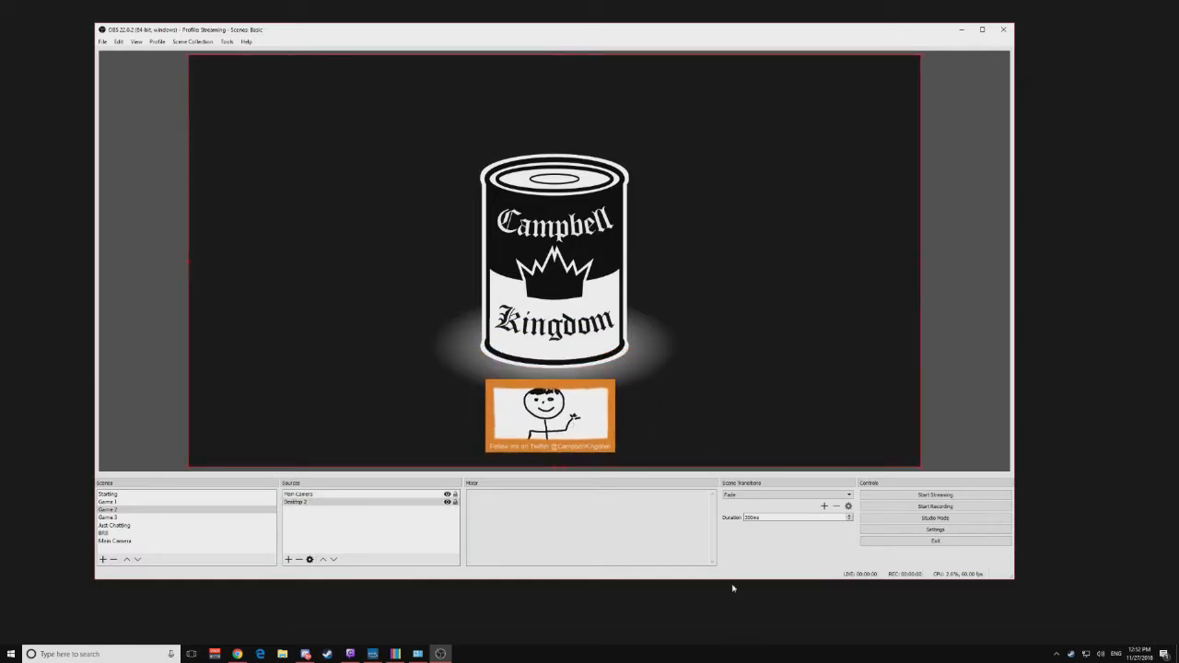
left_click(579, 425)
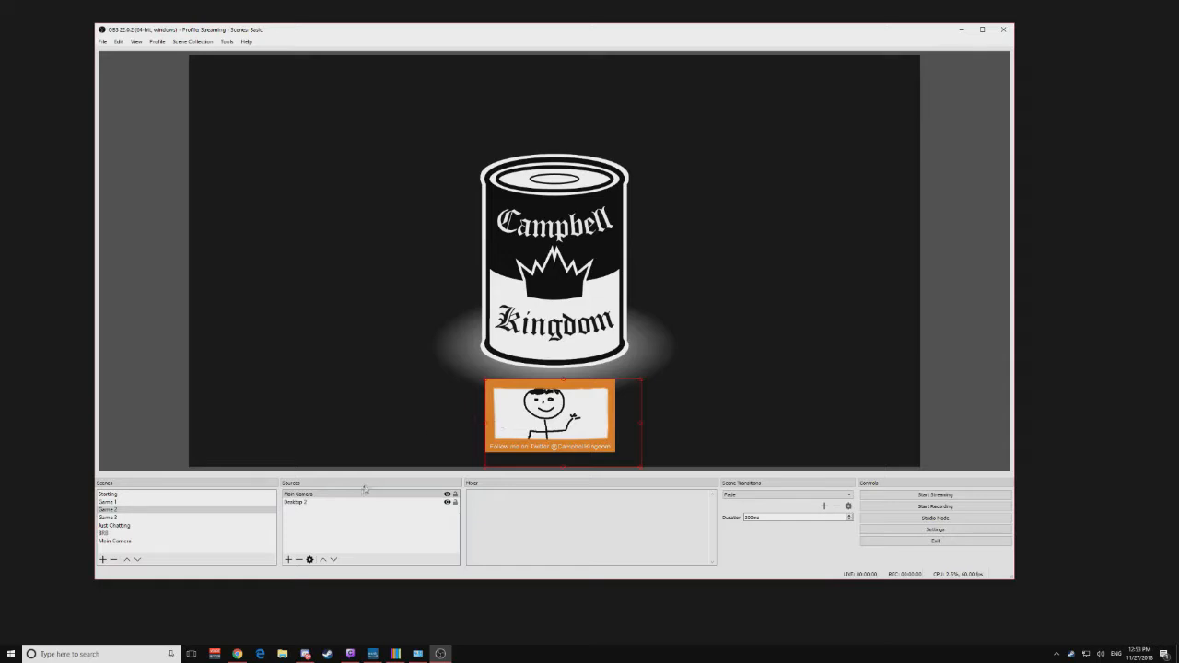
Step: Toggle the visibility of the Main Camera source in Game 2 off and on several times
left_click(448, 495)
left_click(448, 495)
left_click(448, 494)
left_click(447, 495)
left_click(448, 494)
left_click(448, 494)
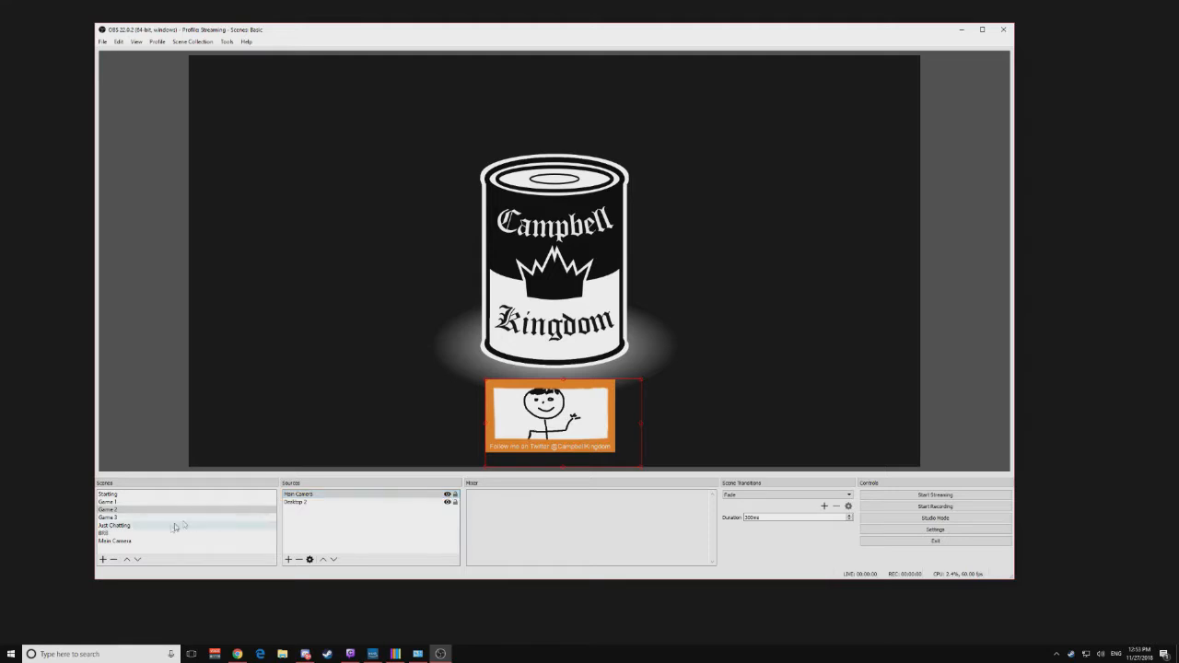
Step: Enable Studio Mode to show the preview and program views of Game 2 side by side
left_click(924, 518)
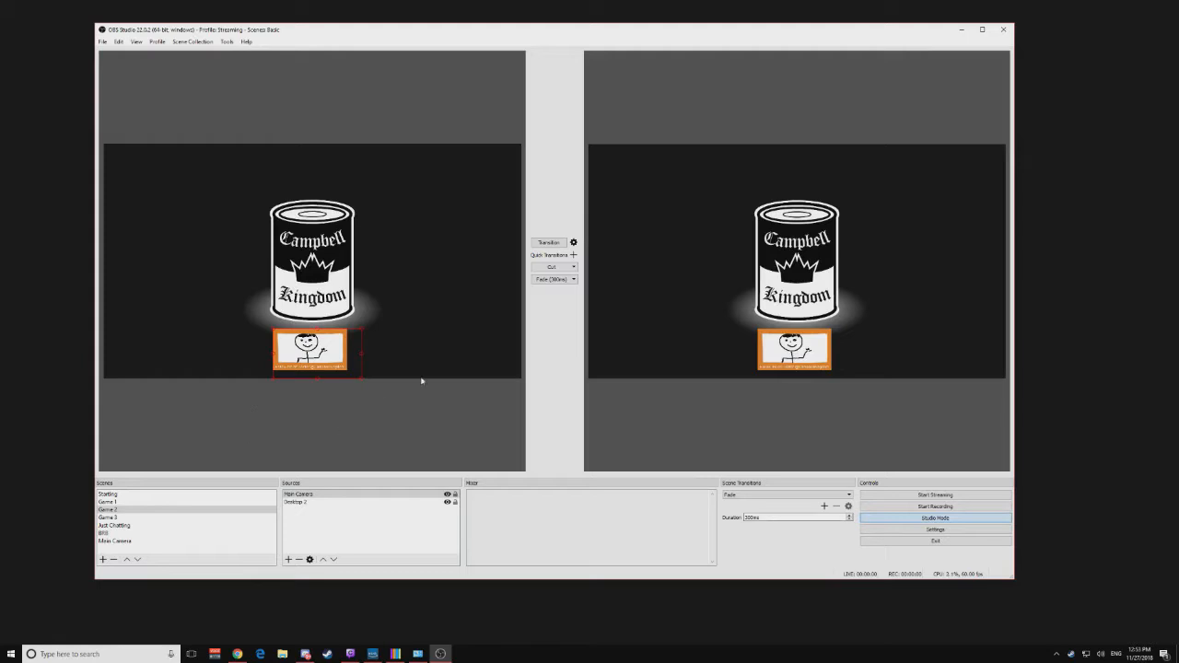
Step: Load the Main Camera scene in the preview and toggle its camera group's visibility off and on several times
left_click(120, 540)
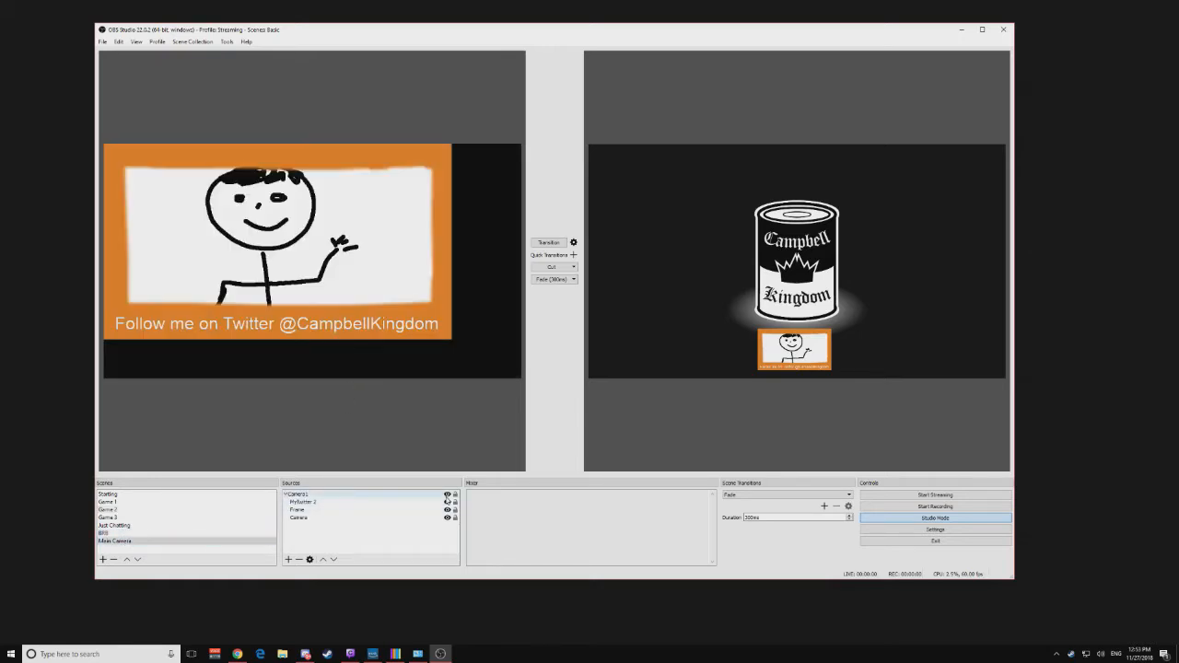
left_click(447, 495)
left_click(447, 494)
left_click(447, 494)
left_click(447, 495)
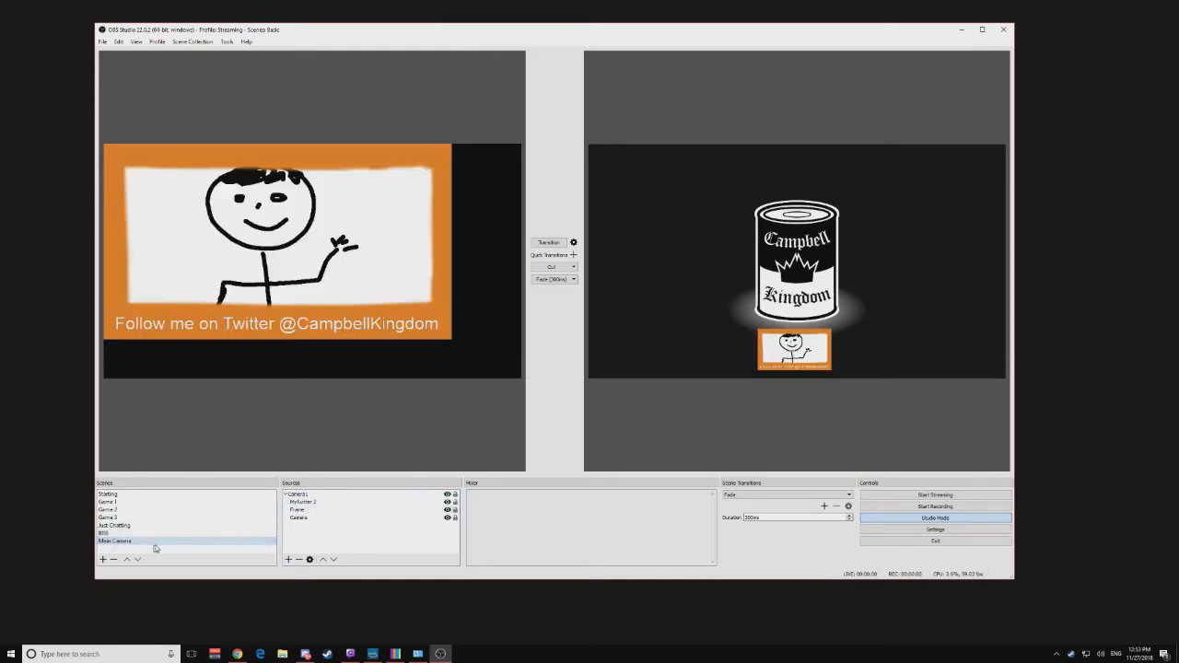
left_click(447, 494)
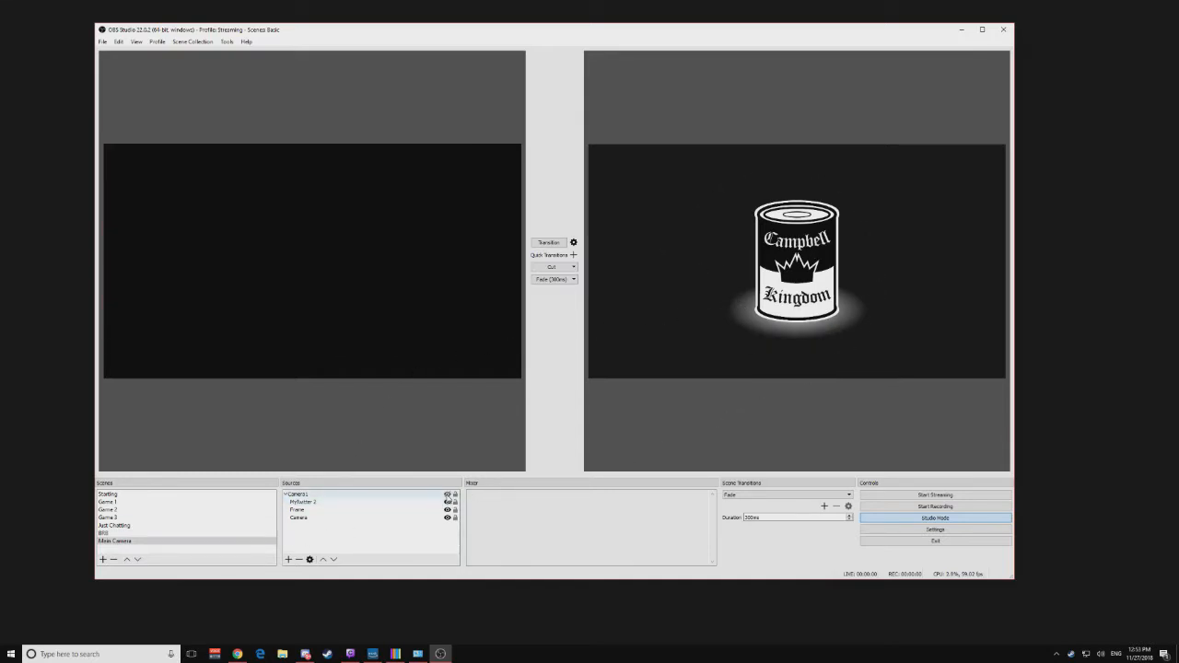
left_click(447, 494)
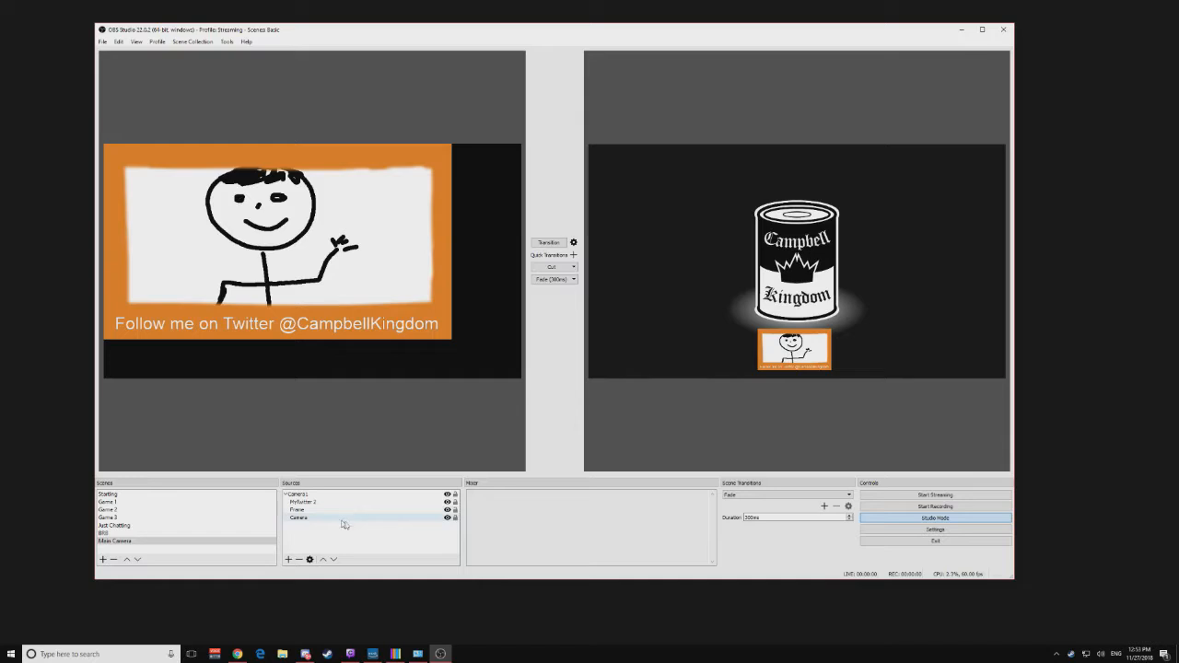
left_click(448, 496)
left_click(448, 496)
left_click(448, 496)
left_click(447, 495)
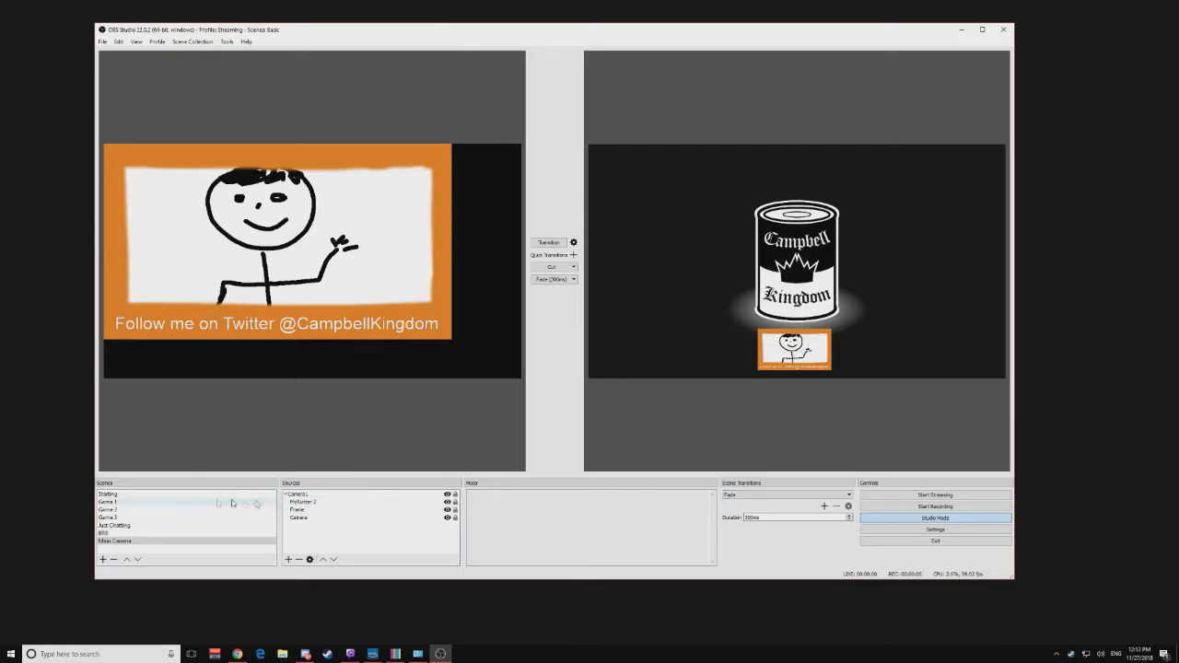
left_click(115, 509)
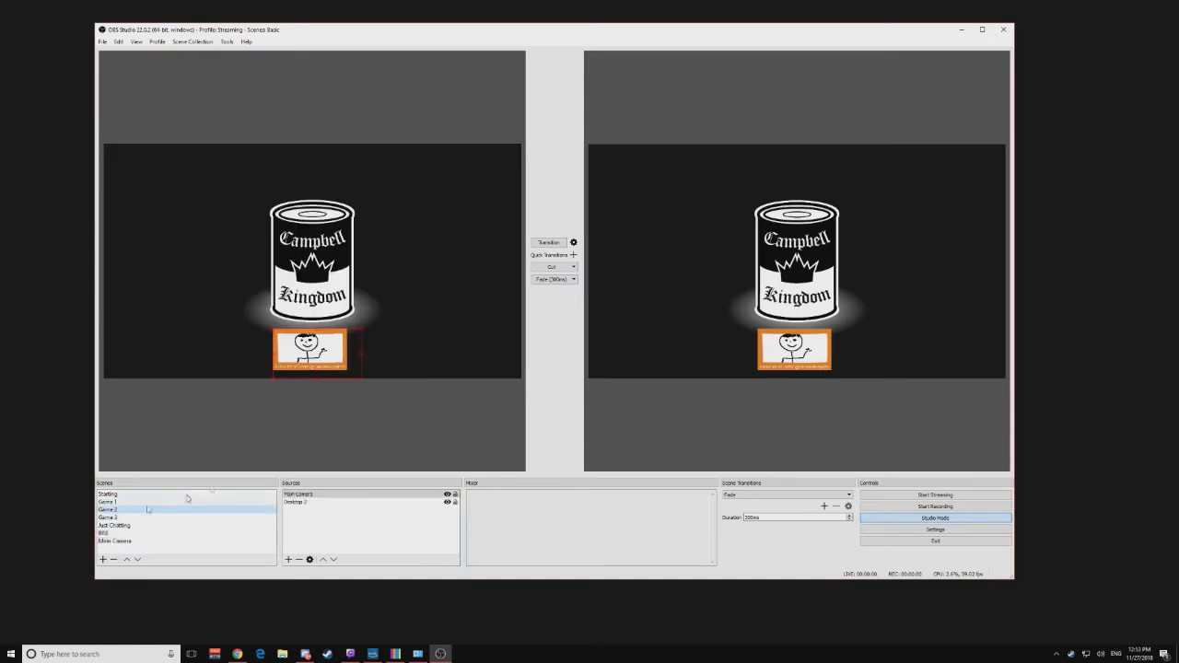
right_click(324, 351)
left_click(272, 396)
Step: Add the existing Main Camera scene as a source in the Game 1 scene
left_click(107, 501)
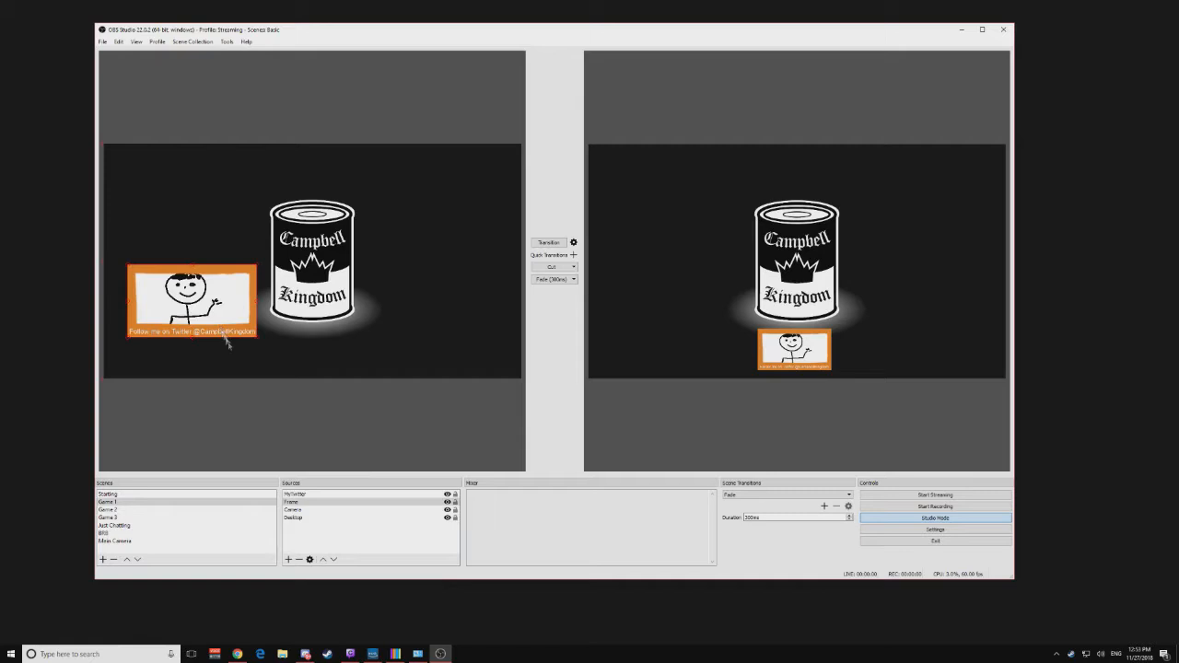
left_click(288, 559)
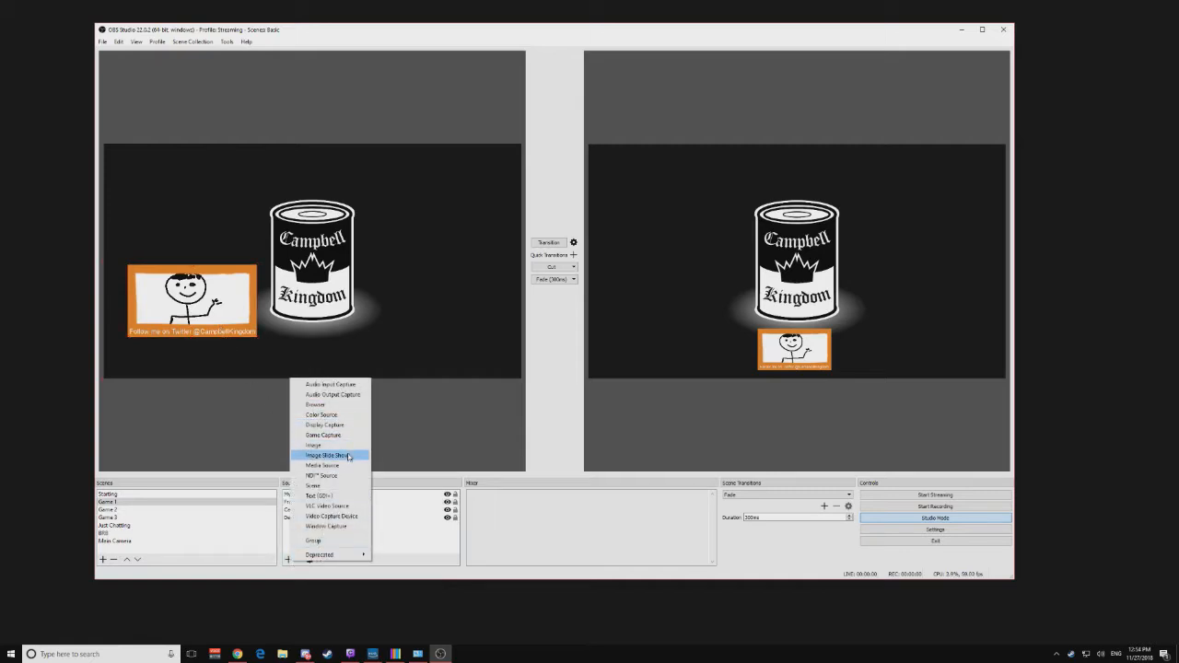
left_click(342, 485)
left_click(497, 311)
left_click(564, 370)
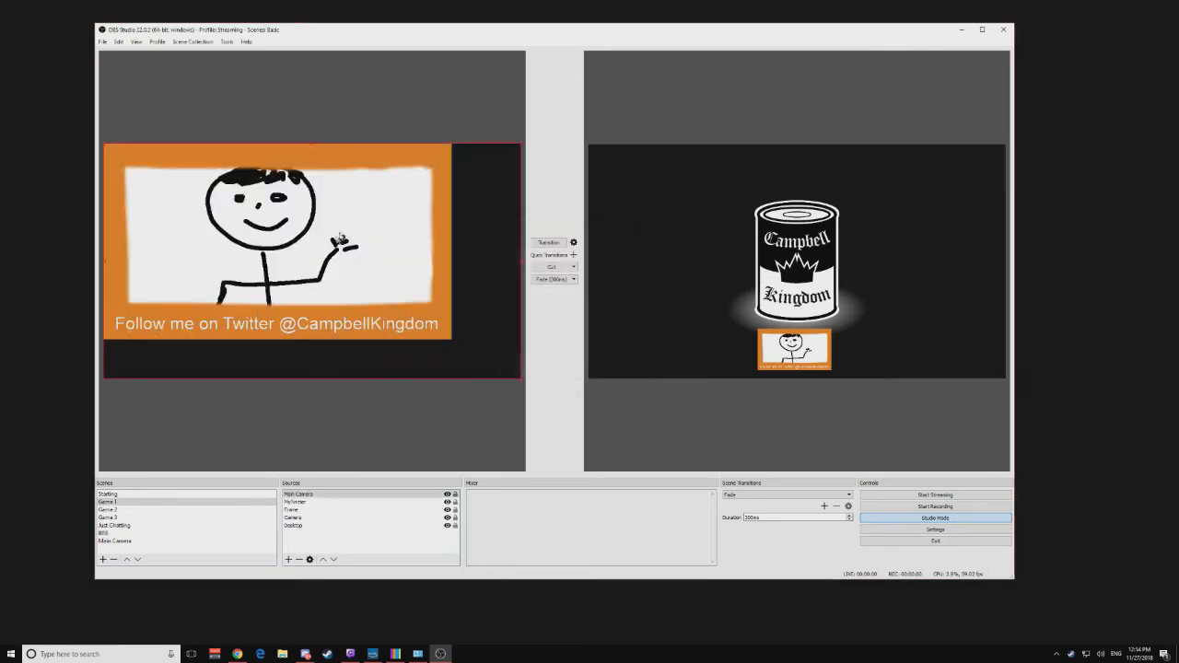
Step: Remove the separate Twitter text, Frame and Camera sources from the Game 1 scene
right_click(325, 504)
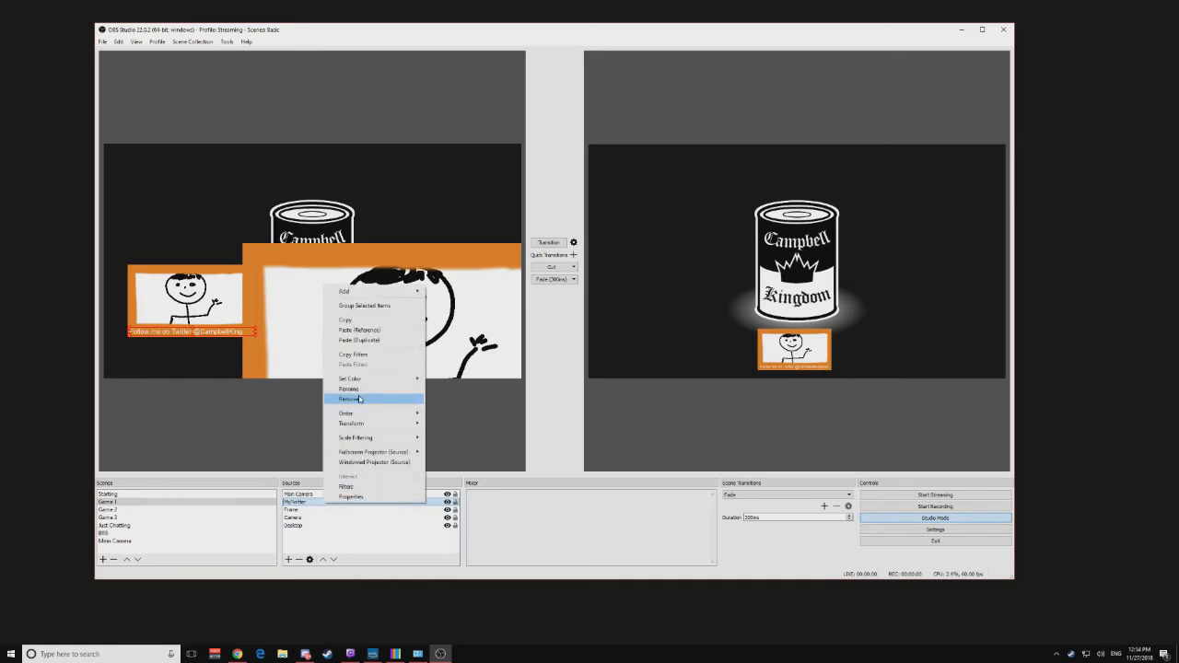
left_click(360, 399)
key("Return")
left_click(307, 505)
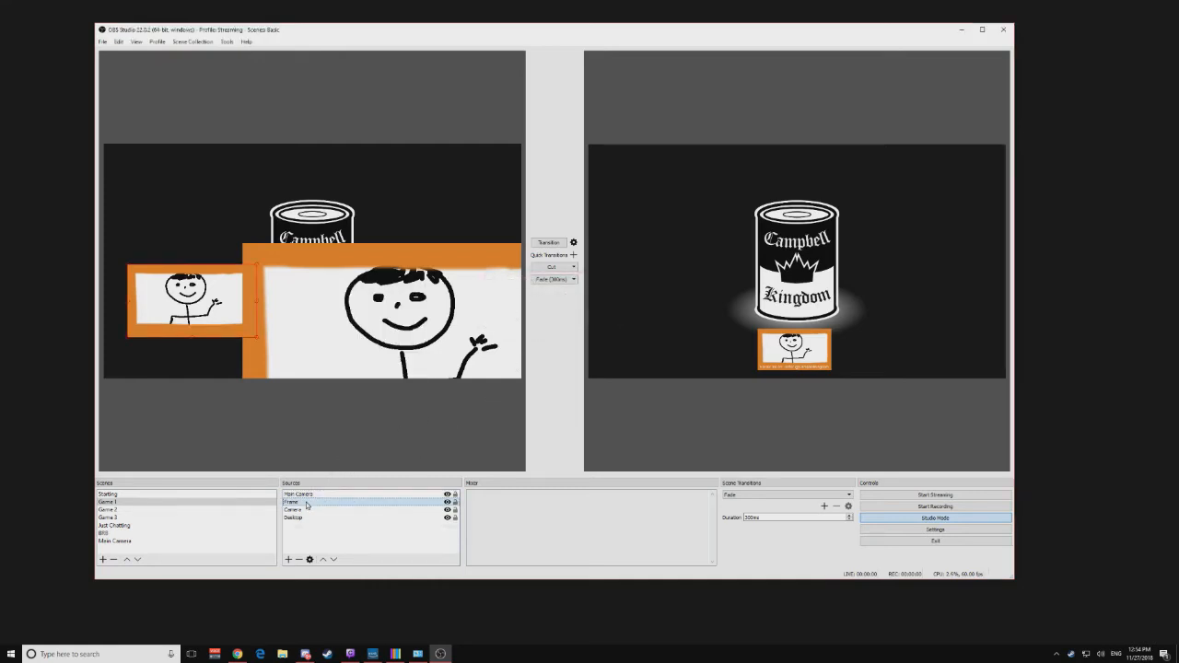
right_click(307, 505)
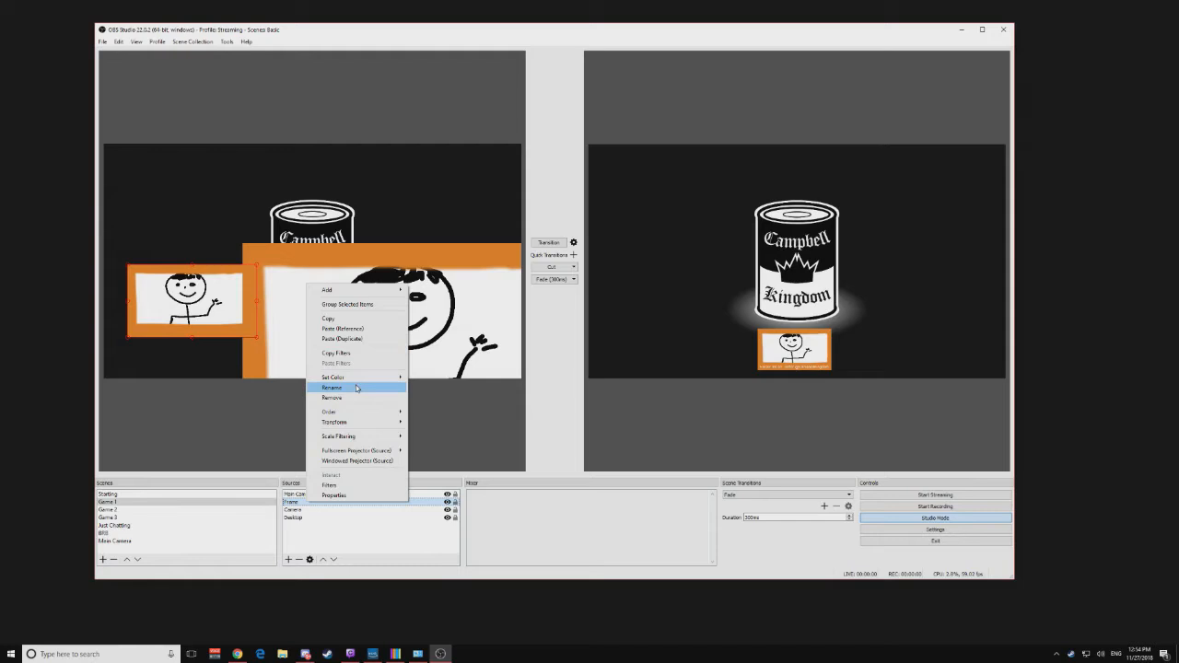
left_click(354, 397)
left_click(563, 319)
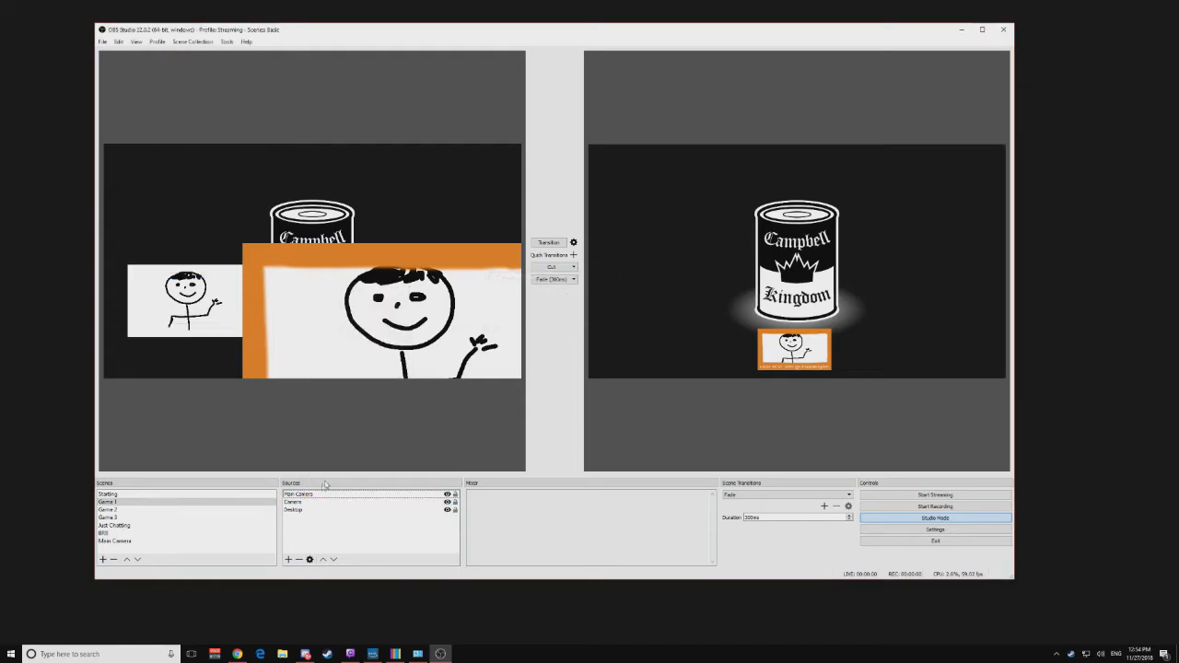
right_click(306, 502)
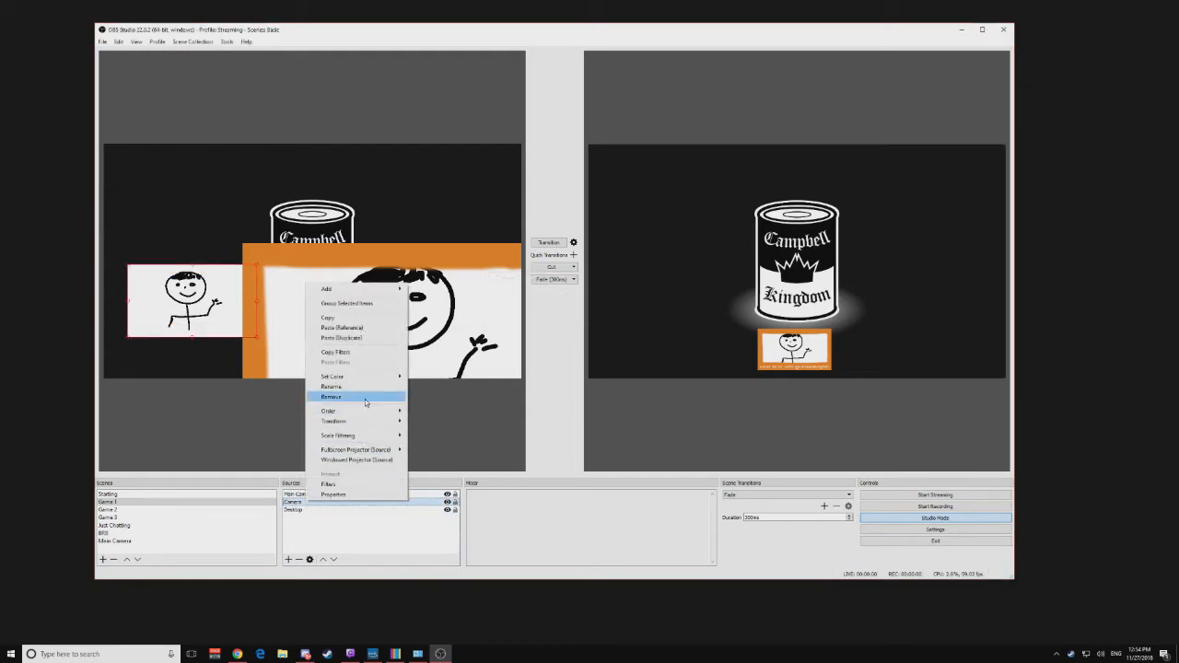
left_click(366, 397)
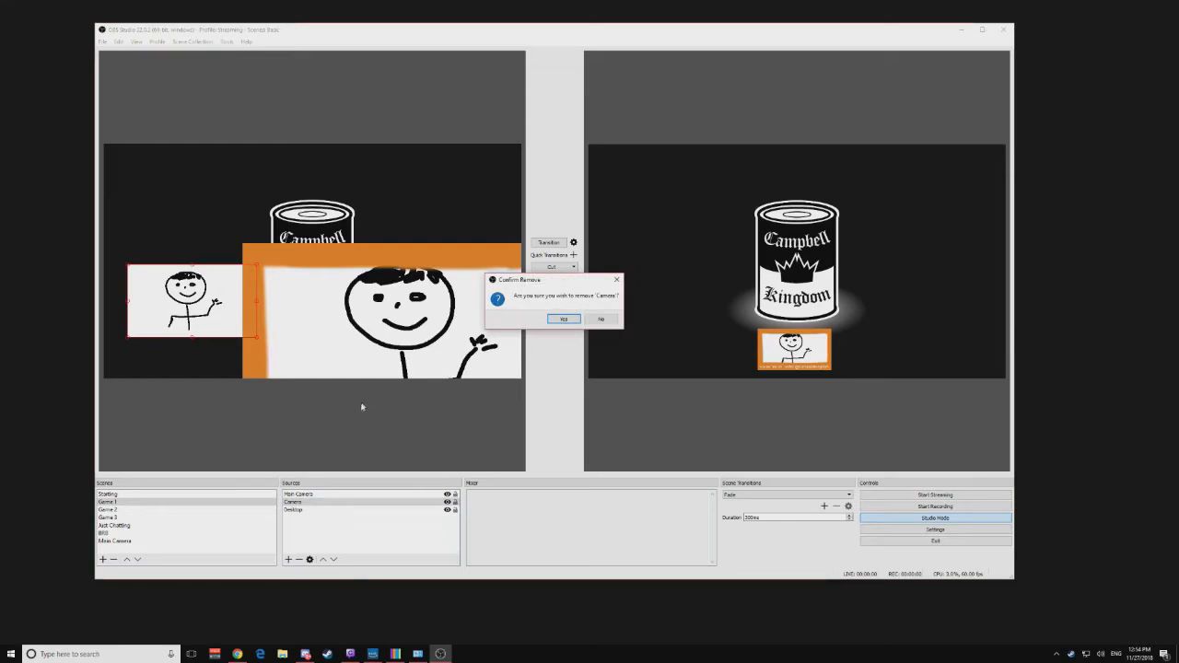
left_click(551, 324)
Step: Shrink the Main Camera source in Game 1 to a small overlay in the lower-left corner, beside the can logo
left_click_drag(408, 326, 343, 276)
left_click_drag(442, 224, 367, 248)
left_click(480, 210)
left_click_drag(489, 166, 519, 148)
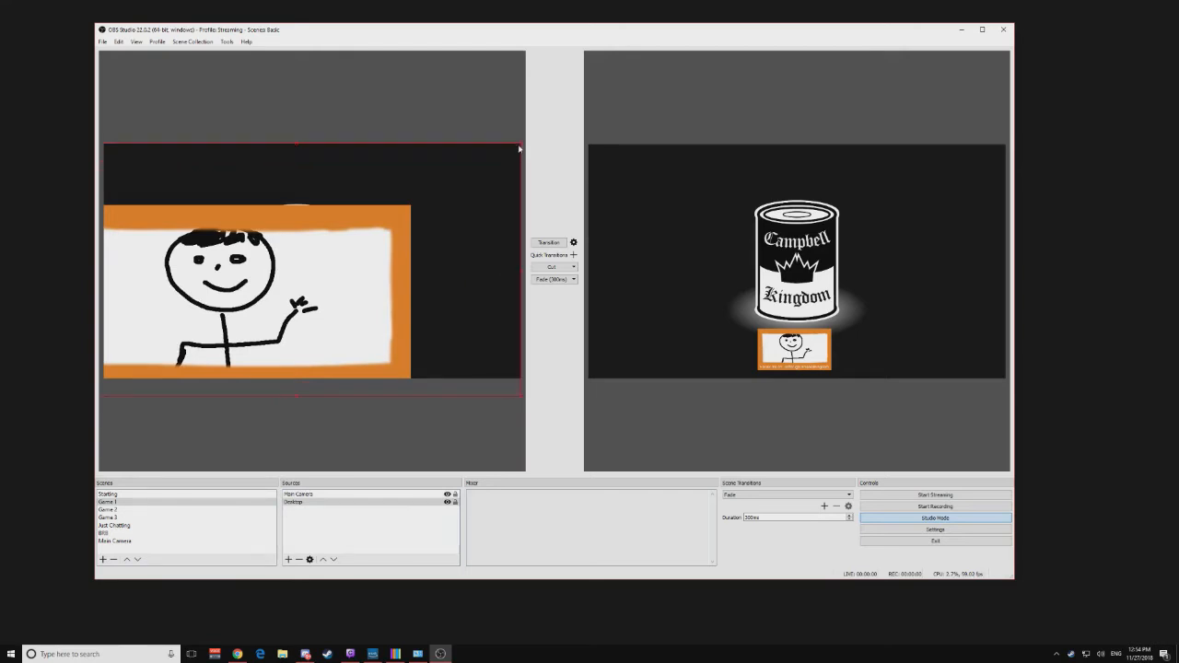
left_click(356, 263)
left_click_drag(479, 210, 281, 272)
left_click_drag(226, 310, 213, 323)
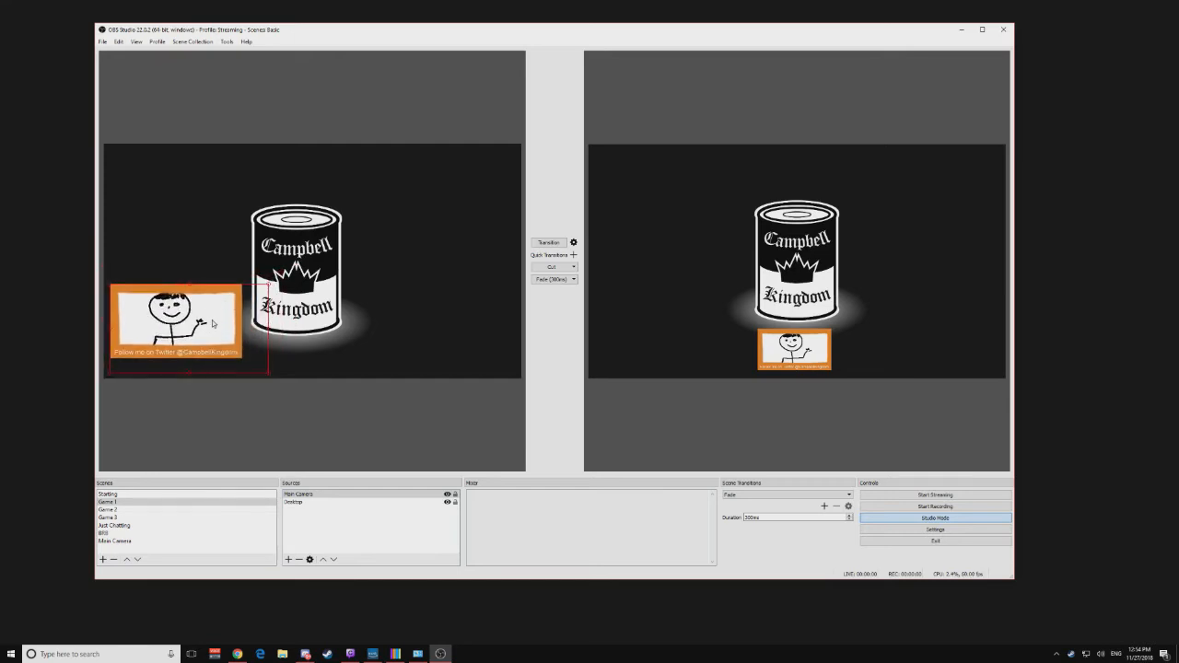
left_click_drag(269, 287, 272, 287)
left_click(279, 301)
Step: Apply the Stretch to screen transform to the Desktop source in Game 1
left_click(342, 448)
left_click(368, 360)
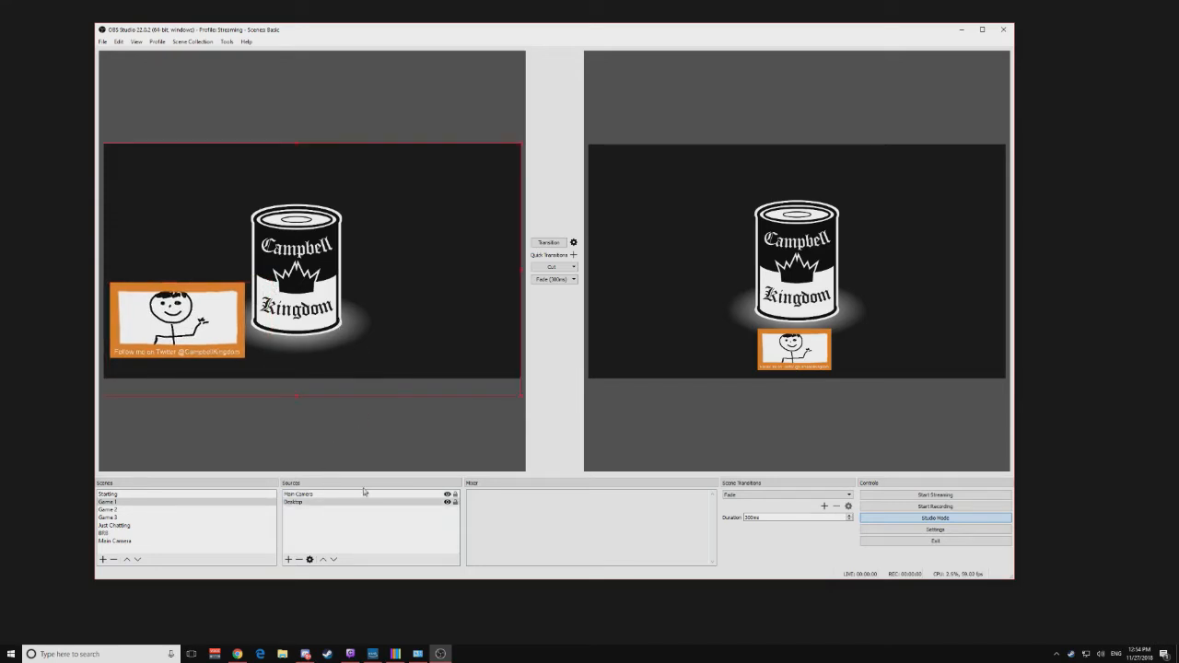
right_click(392, 359)
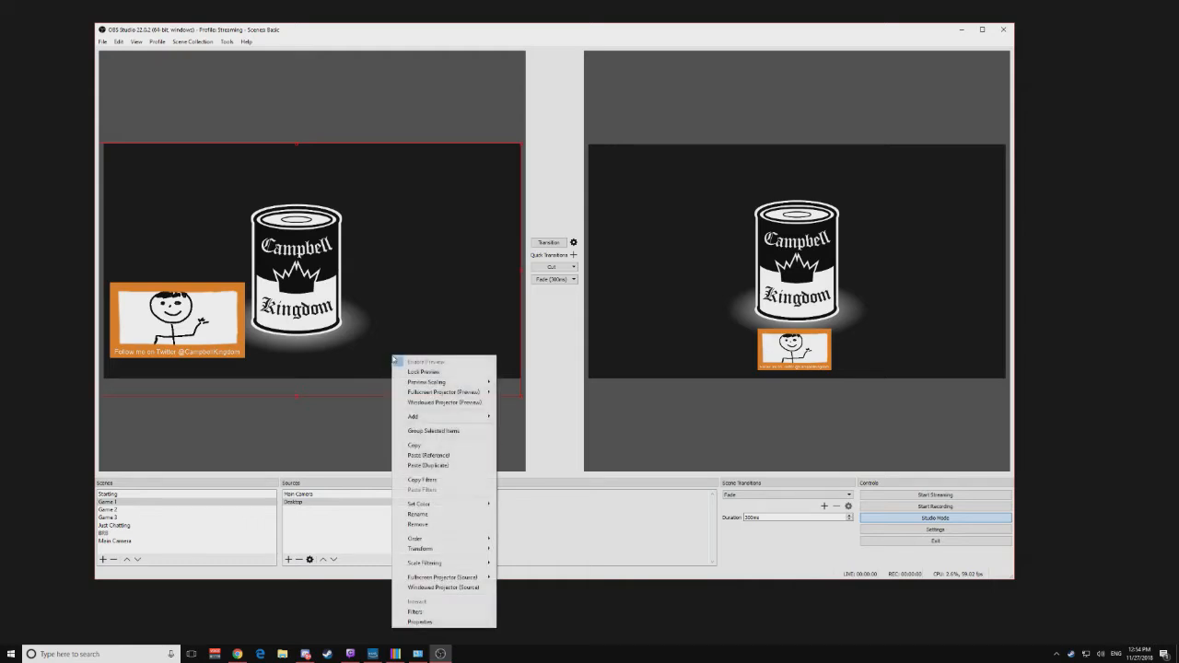
mouse_move(437, 550)
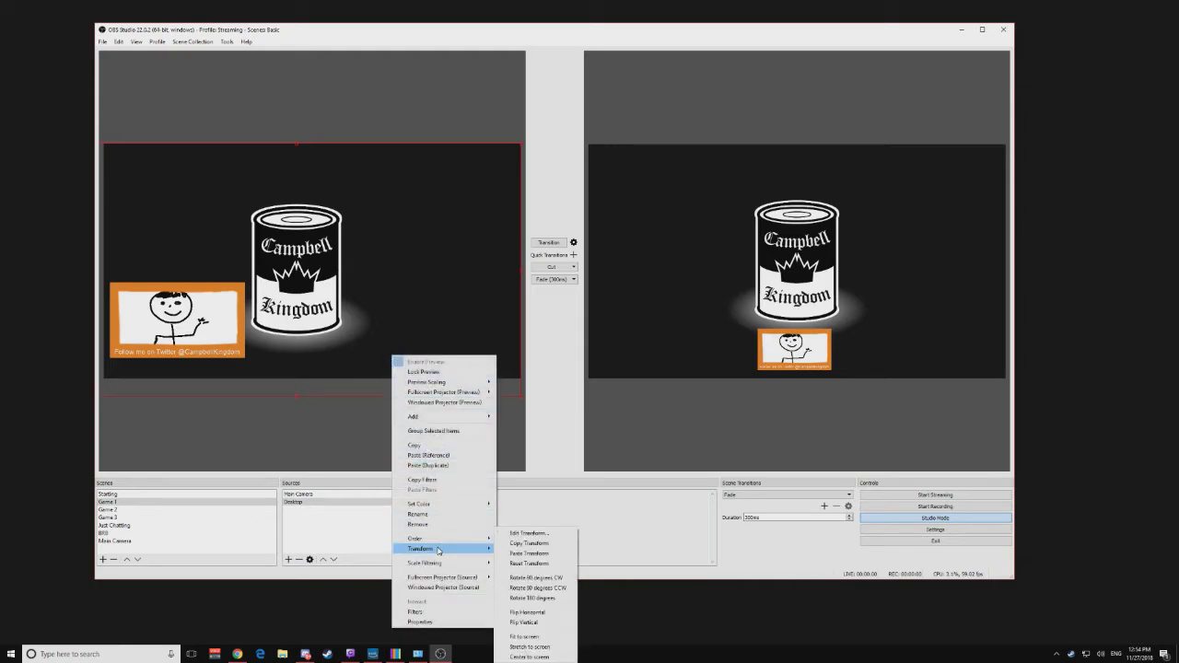
left_click(549, 647)
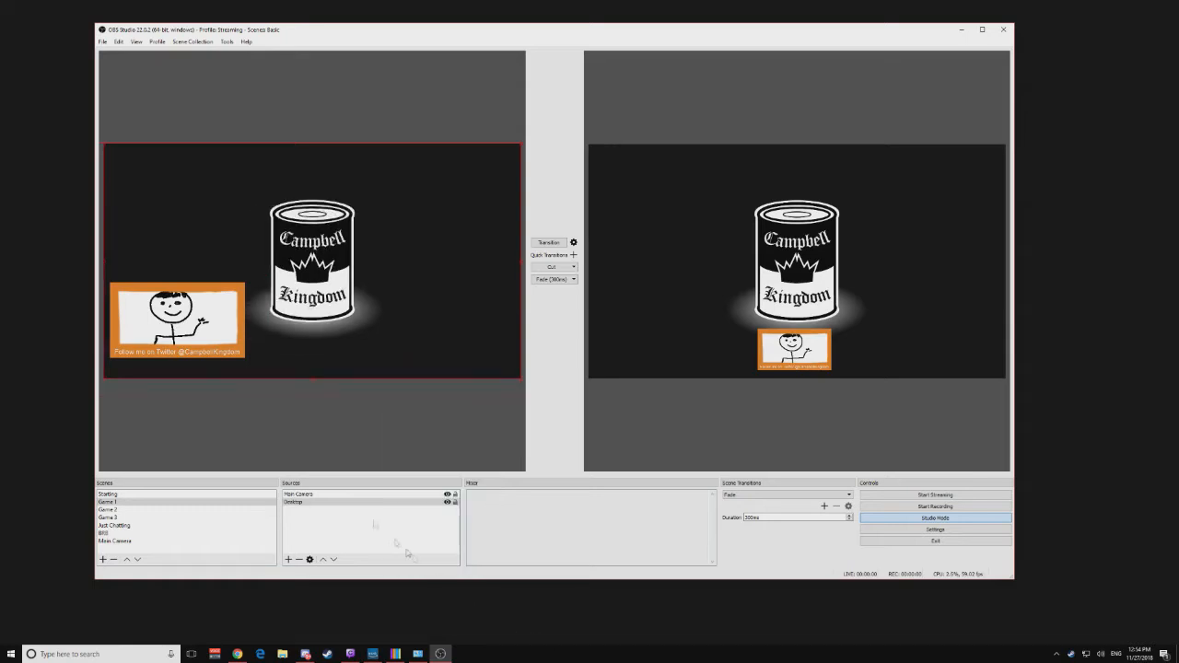
Step: Remove the old camera group, including its nested sources, from the Game 3 scene
left_click(133, 518)
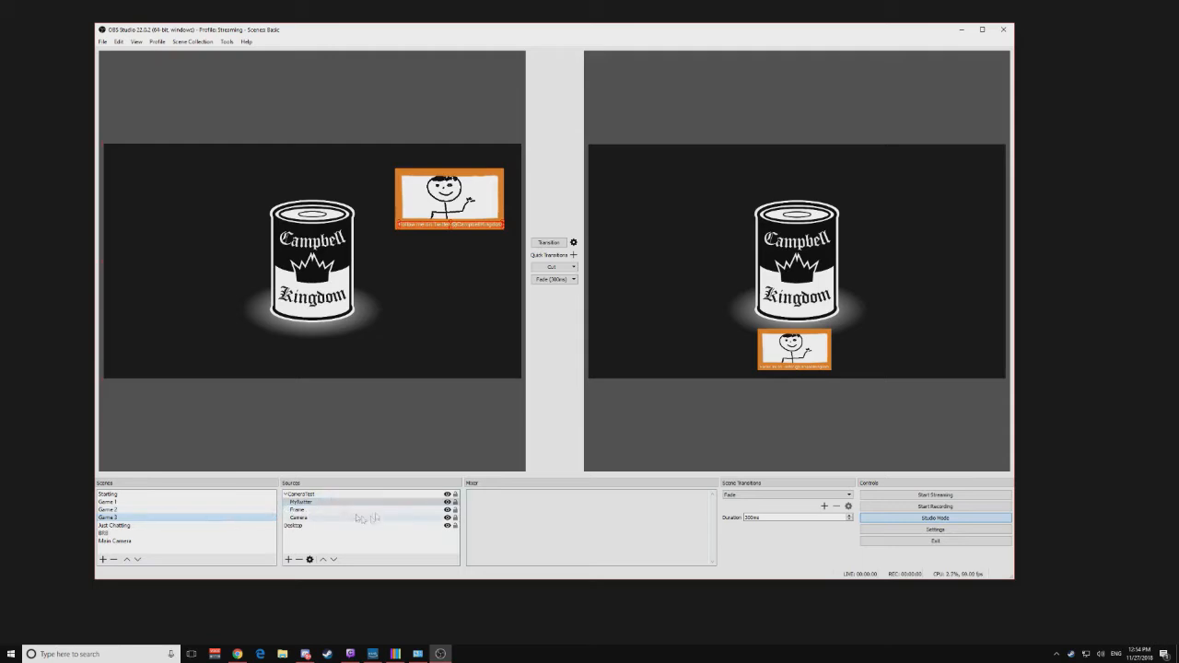
left_click(285, 494)
right_click(301, 498)
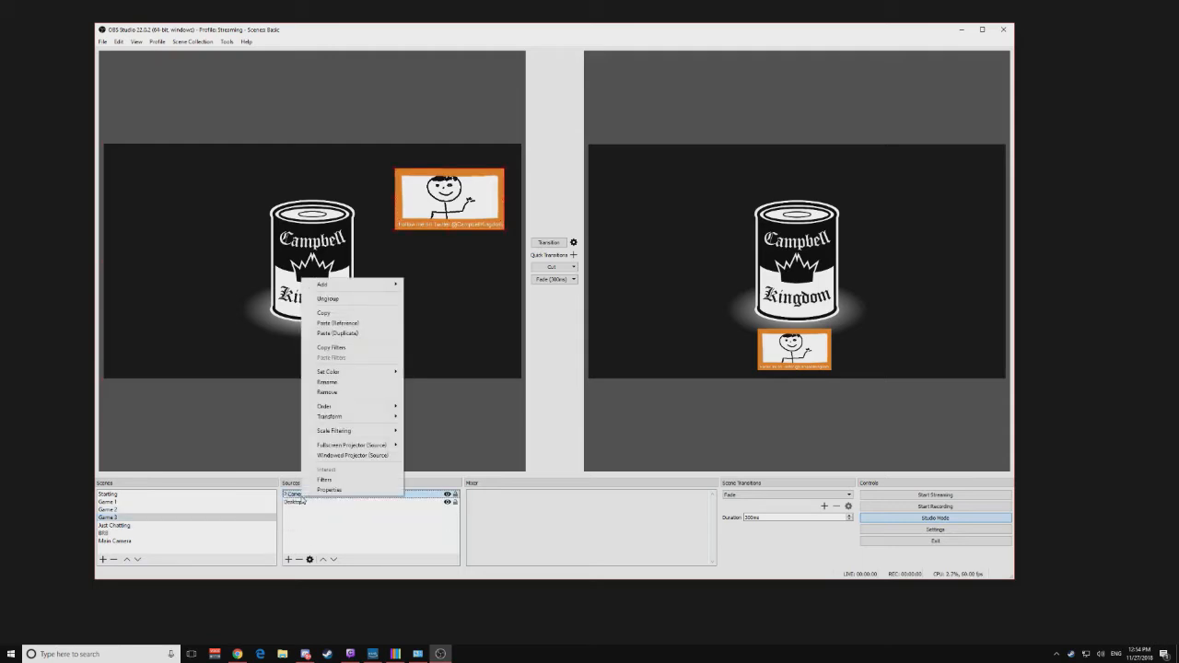
left_click(326, 392)
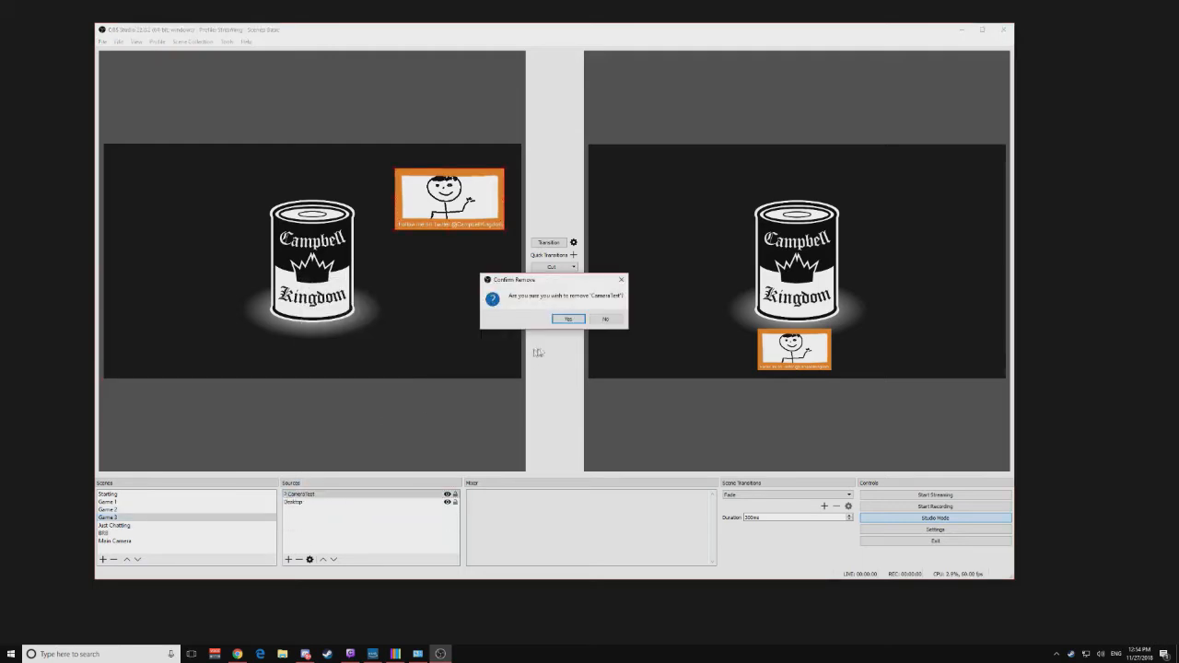
left_click(568, 319)
Step: Add the existing Main Camera scene as a source in the Game 3 scene
left_click(288, 559)
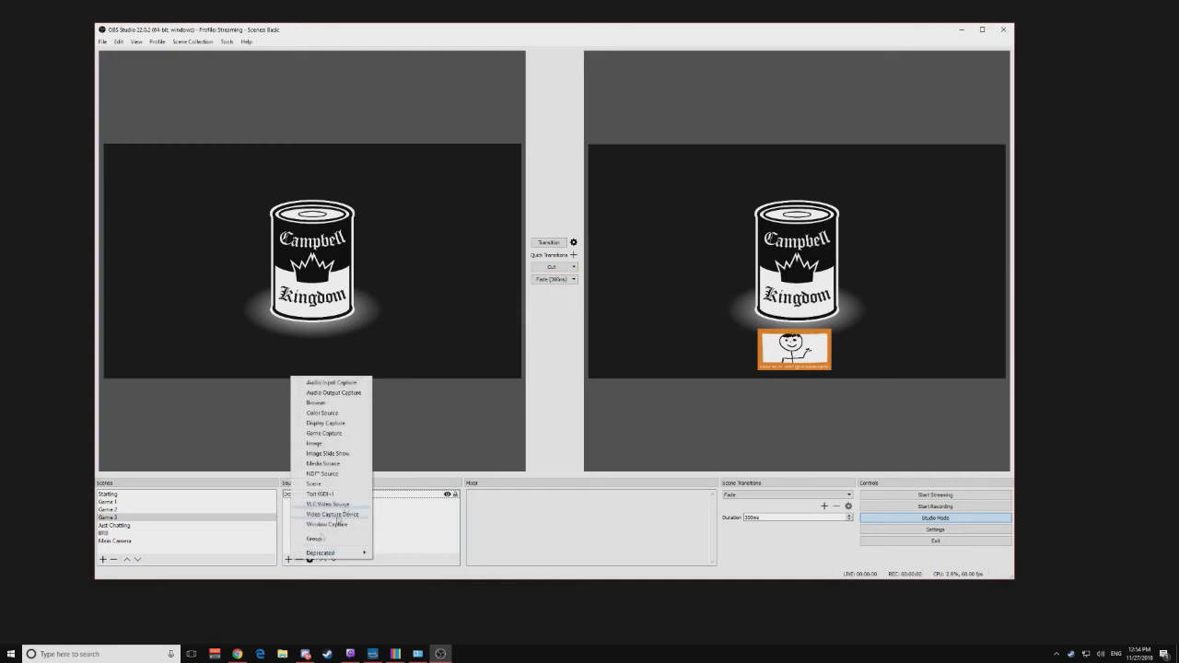
left_click(351, 485)
left_click(495, 310)
left_click(574, 369)
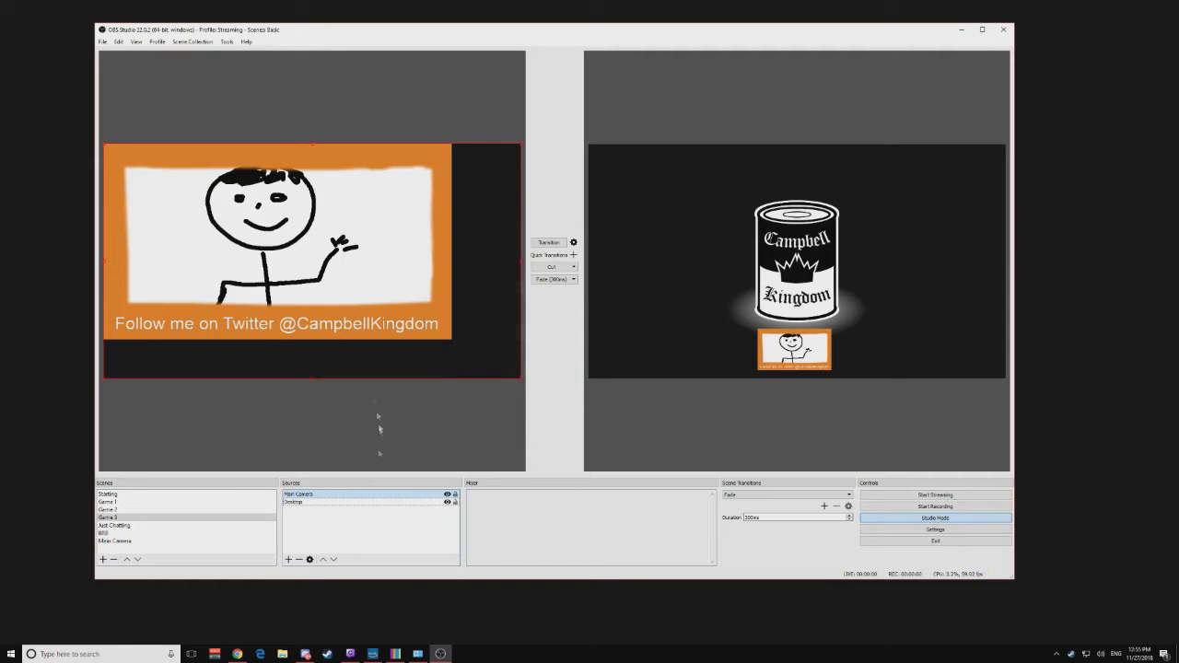
Step: Shrink the Main Camera source in Game 3 to a small overlay and place it in the canvas's upper-right corner
left_click_drag(520, 146, 519, 146)
left_click(520, 145)
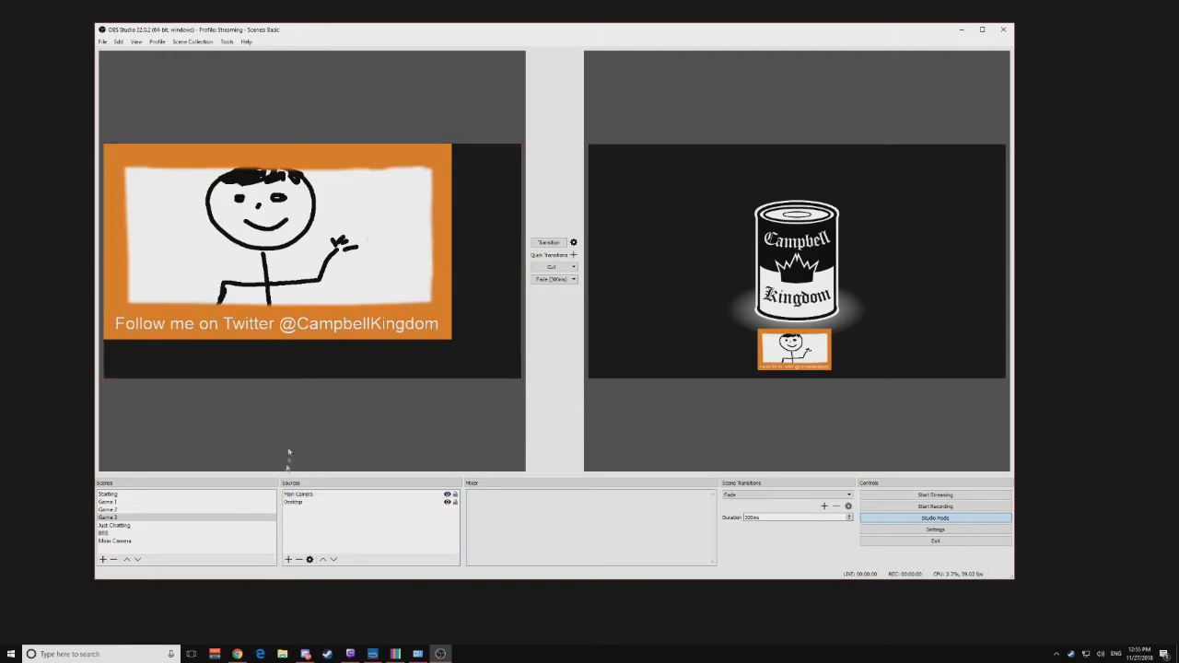
left_click(302, 495)
left_click_drag(522, 145, 456, 209)
left_click(401, 449)
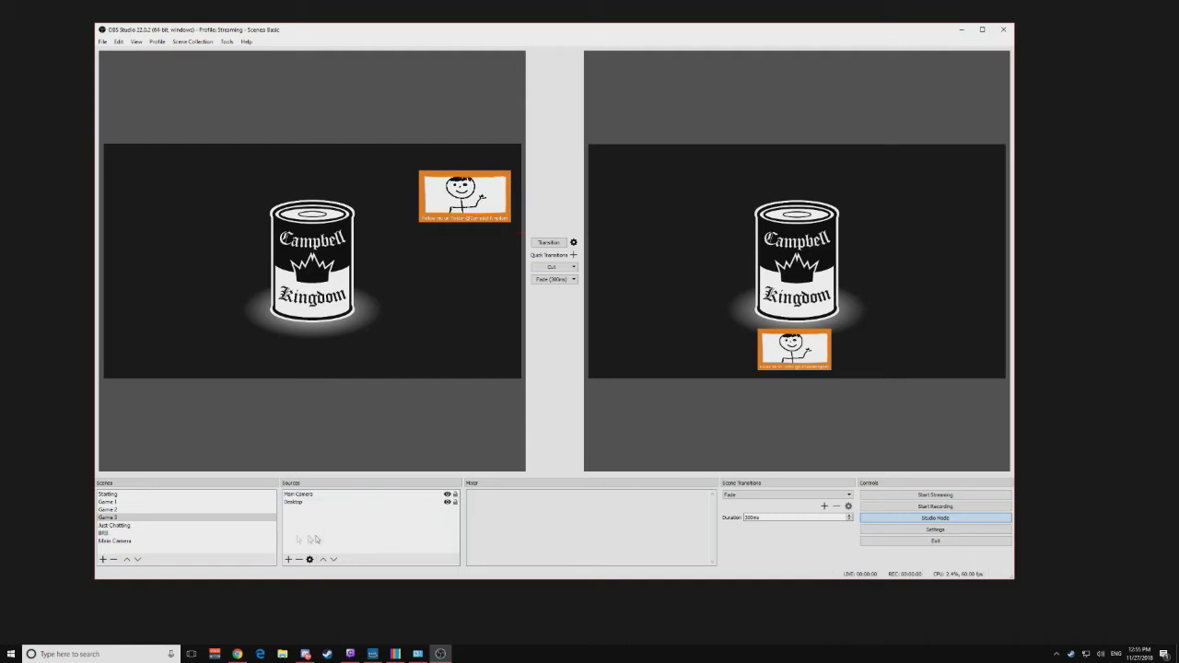
Step: Transition Game 3, Game 1 and Game 2 one after another from the preview to the program output
left_click(548, 242)
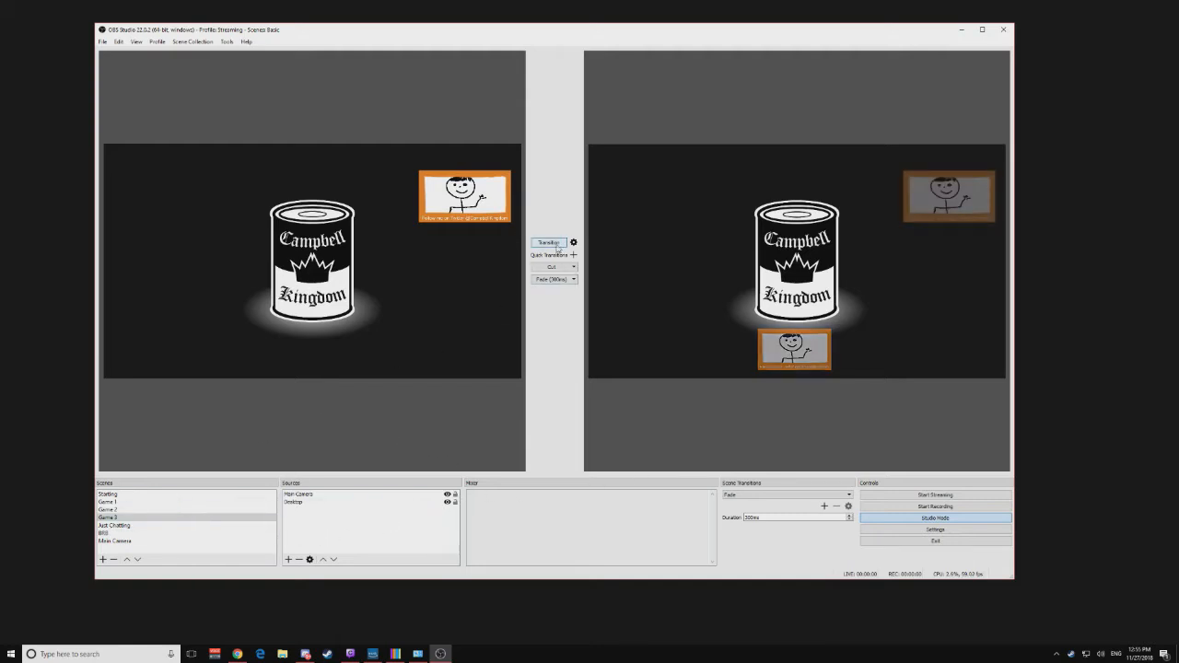
left_click(212, 501)
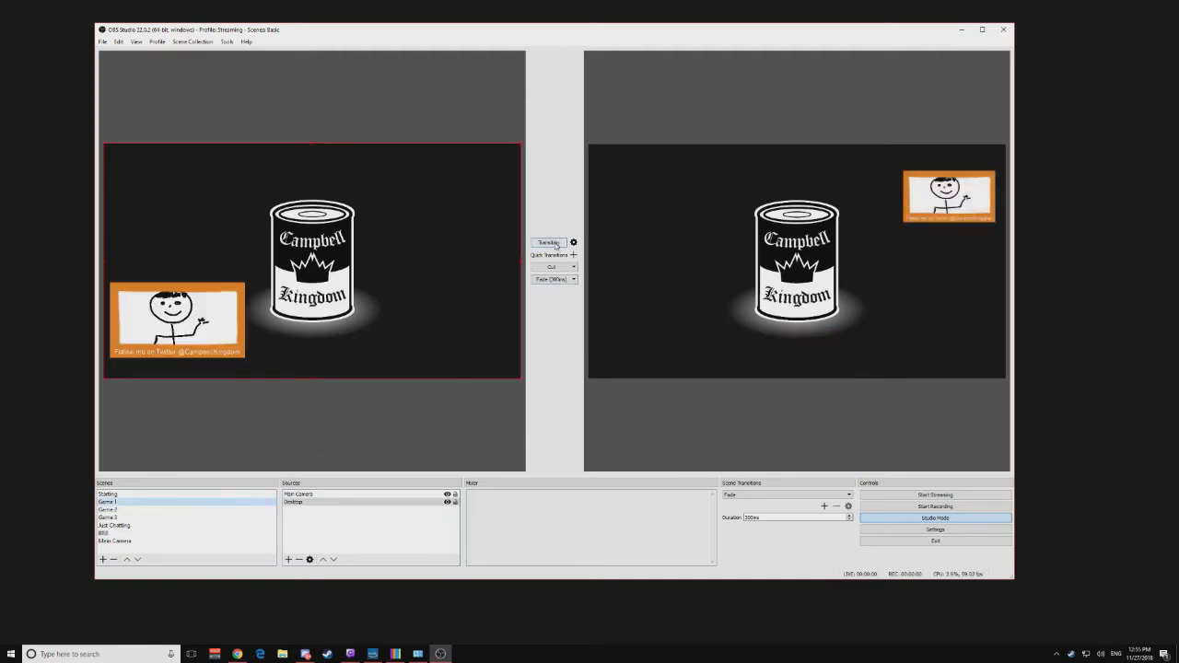
left_click(551, 241)
left_click(115, 509)
left_click(549, 242)
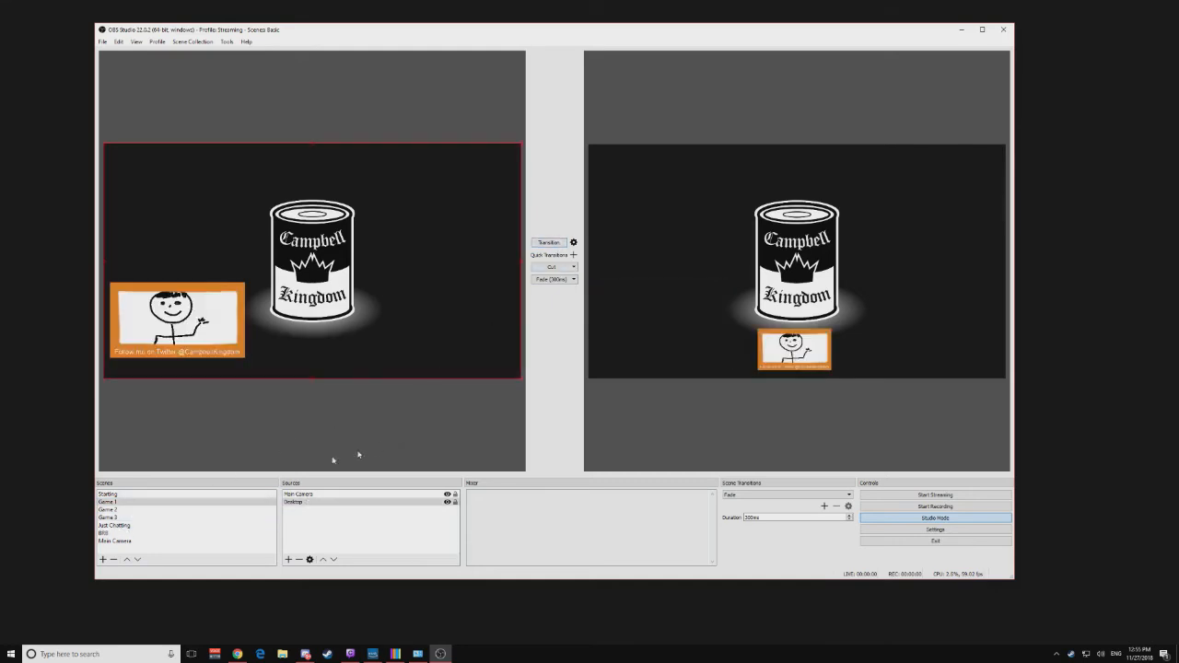
Step: Load Main Camera in the preview and switch its camera group off and back on while Game 2 is live
left_click(115, 541)
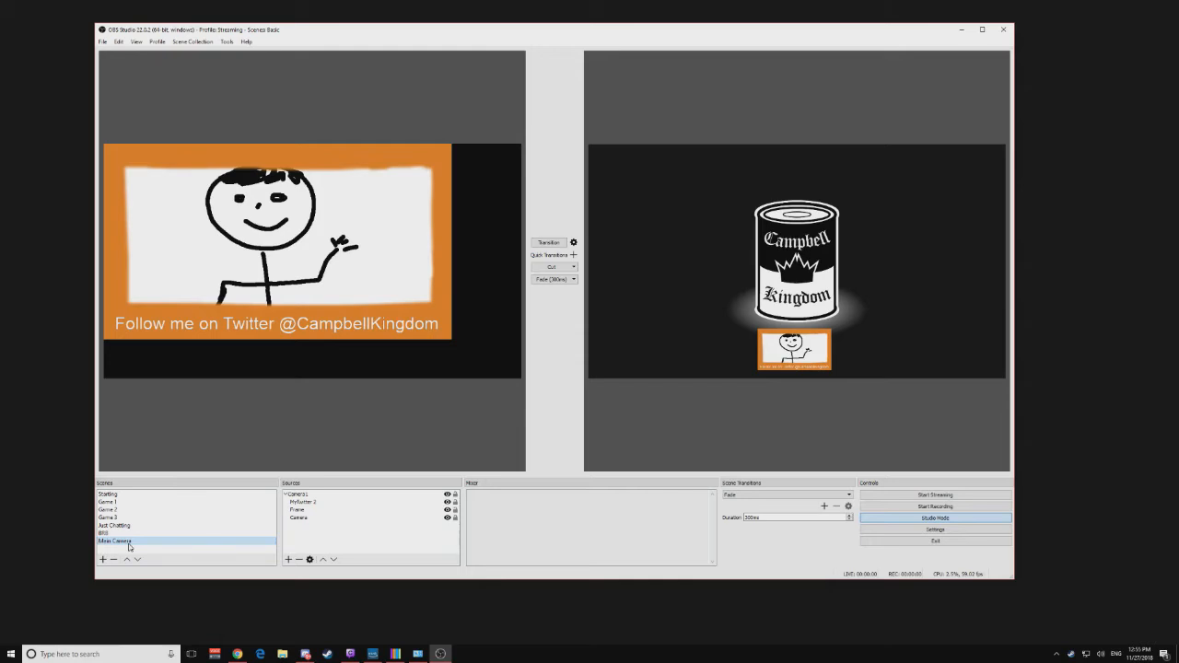
left_click(448, 495)
left_click(447, 494)
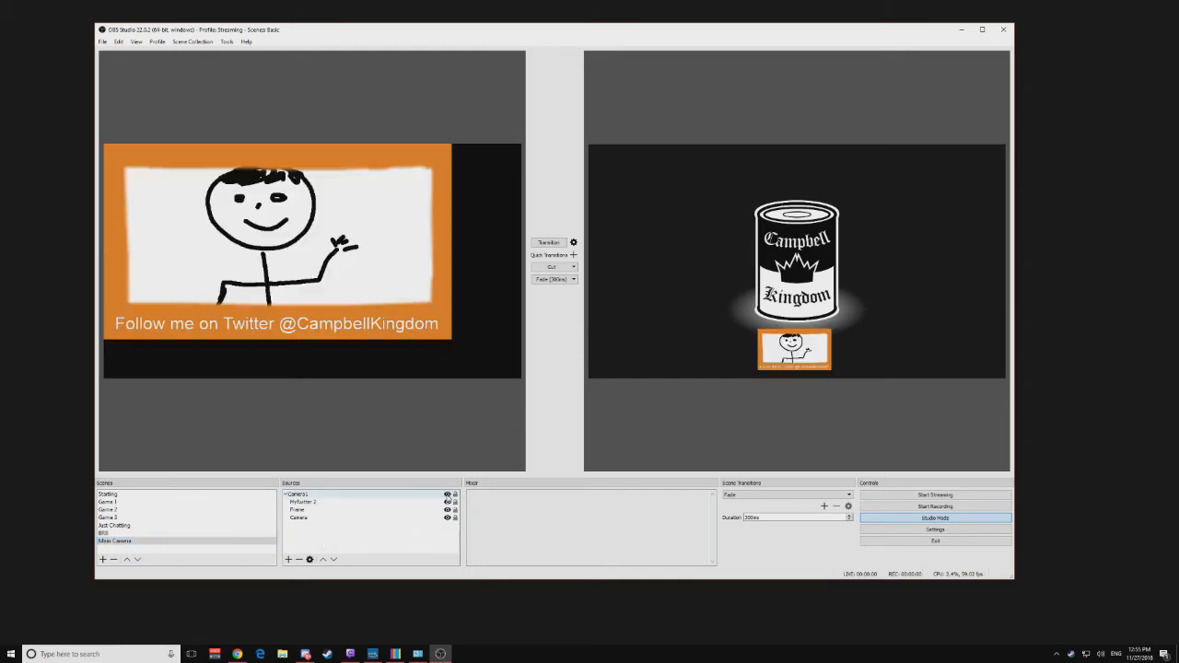
Step: Transition Game 3 to the program output and load the Main Camera scene in the preview
left_click(148, 517)
left_click(549, 242)
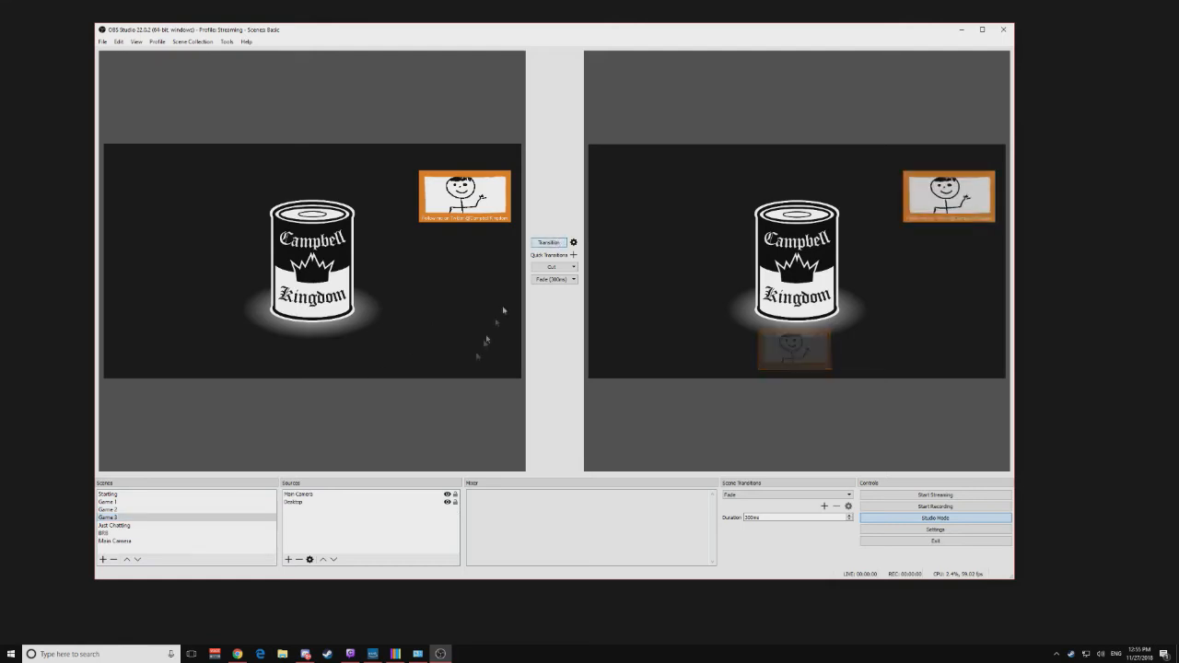
left_click(147, 541)
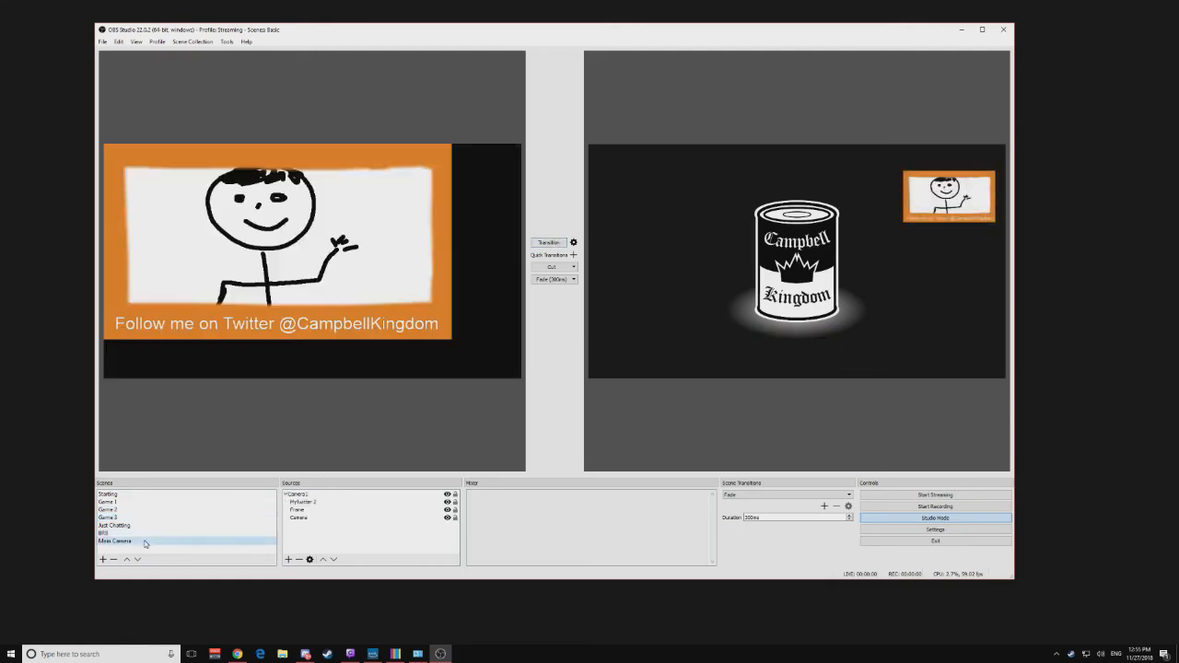
Step: Switch the camera group in Main Camera off and back on twice while Game 3 is live
left_click(448, 495)
left_click(448, 495)
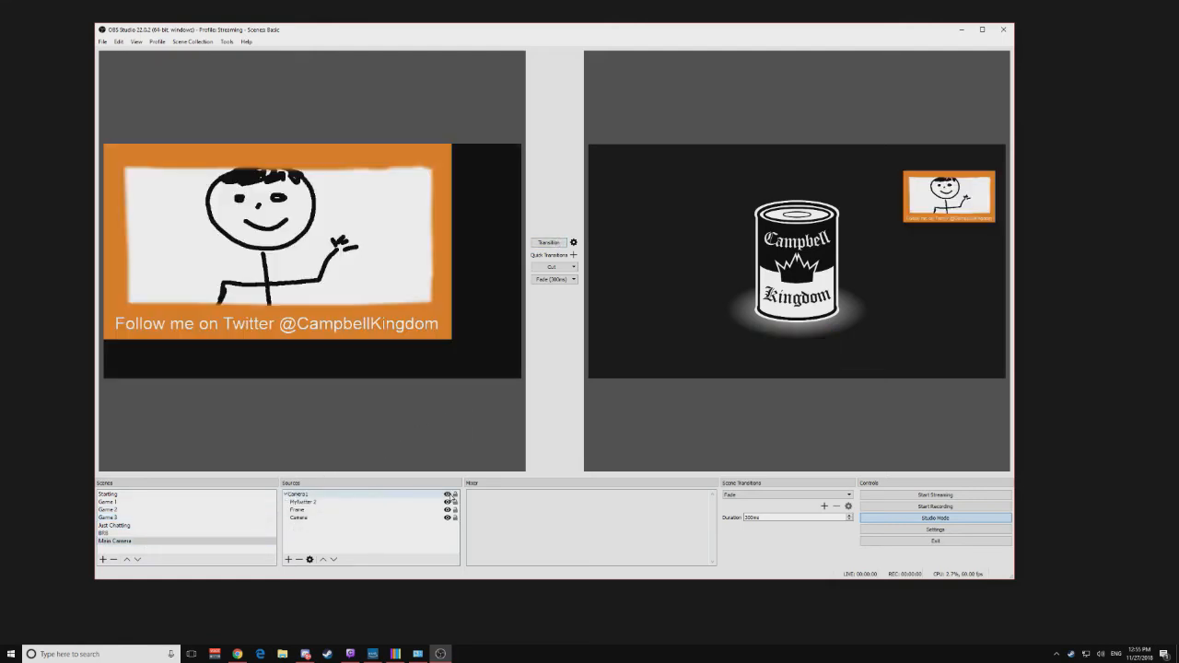
left_click(447, 495)
left_click(447, 495)
Step: Collapse the camera group in the Main Camera scene and toggle its visibility off and back on
left_click(119, 542)
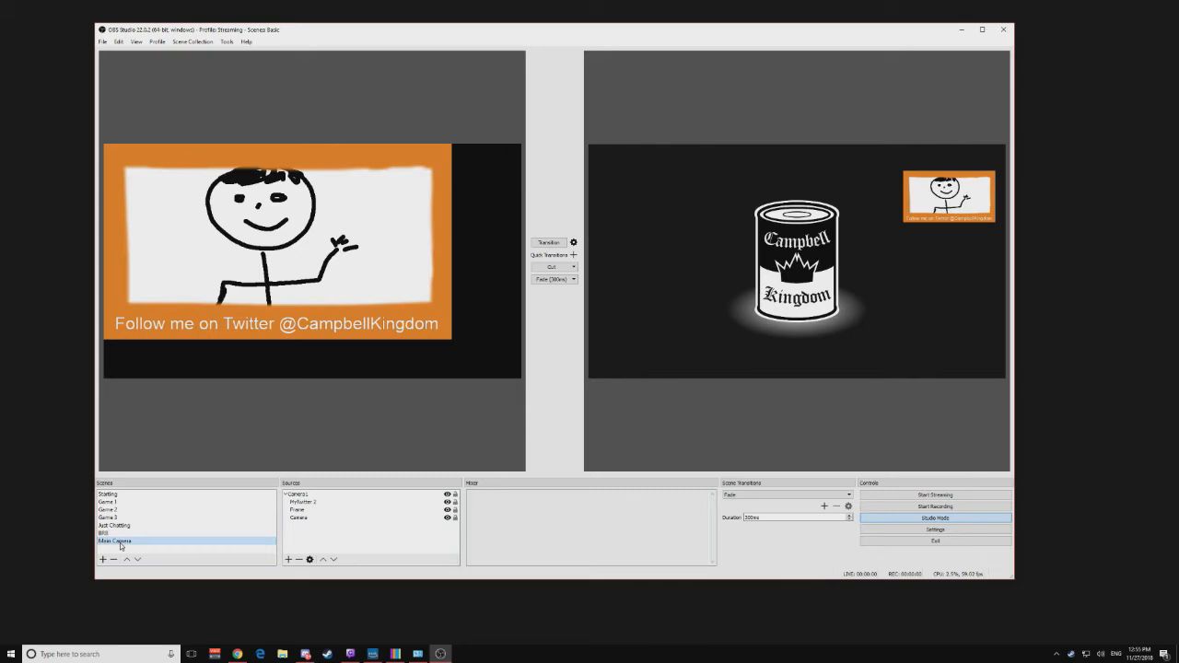
left_click(286, 495)
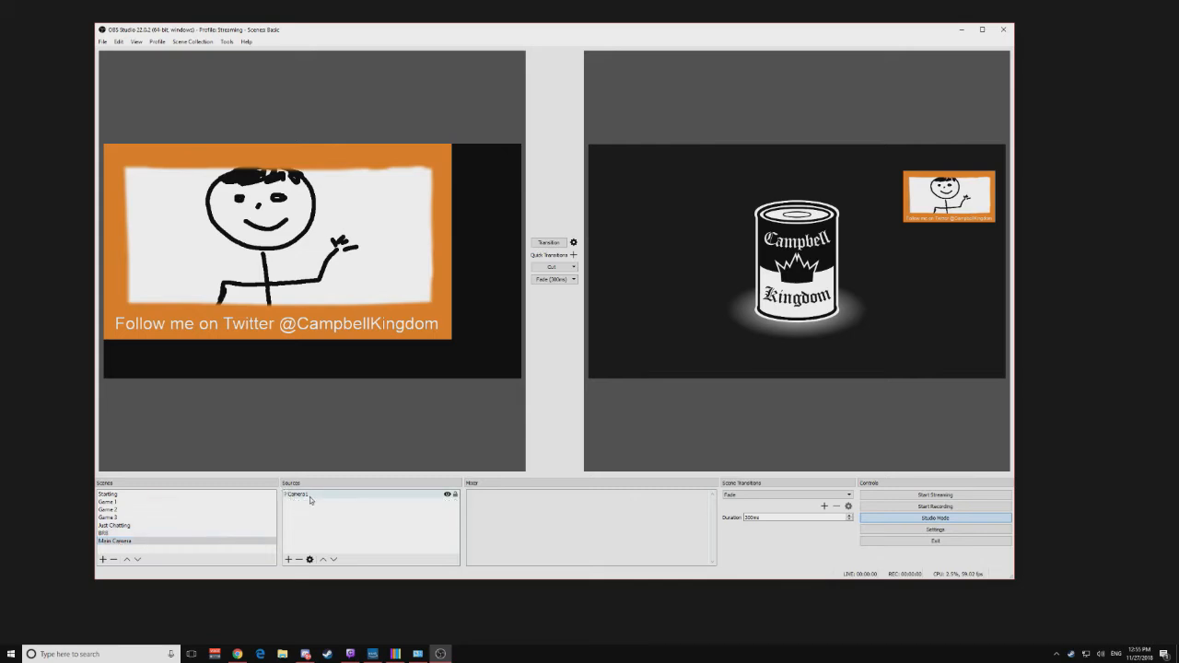
left_click(448, 495)
left_click(447, 495)
left_click(447, 495)
left_click(448, 494)
Step: Load Game 3 in the preview and toggle the visibility of its nested Main Camera source off and back on
left_click(141, 526)
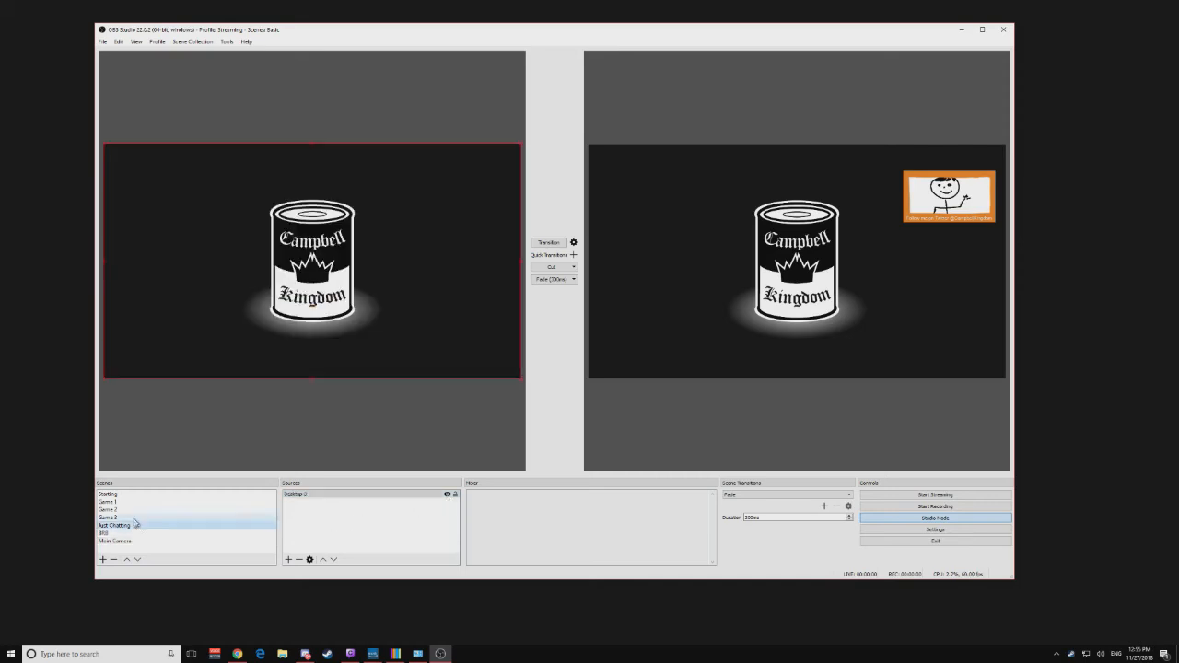
left_click(167, 542)
left_click(180, 518)
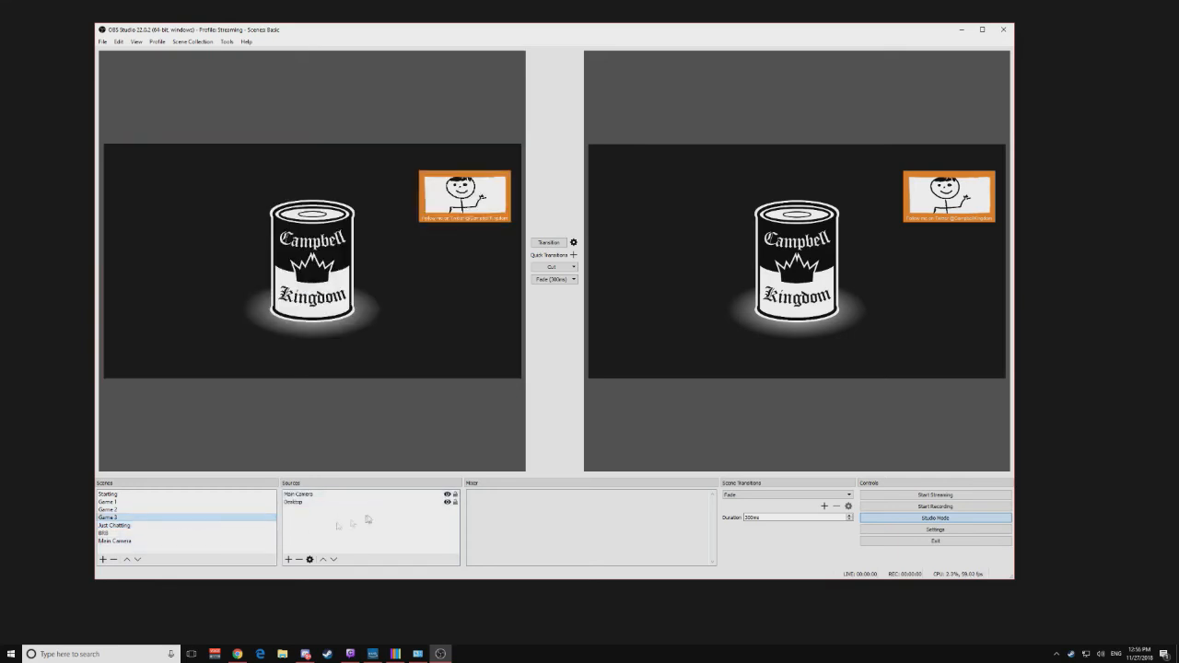
left_click(447, 494)
left_click(448, 495)
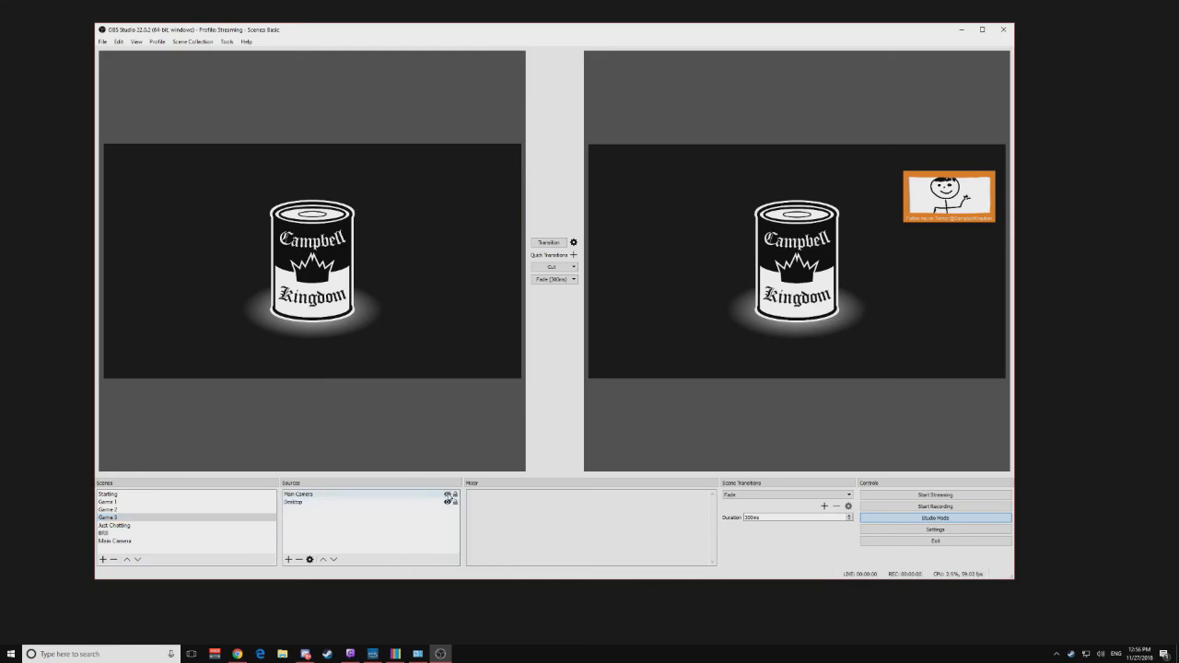
left_click(447, 494)
left_click(448, 494)
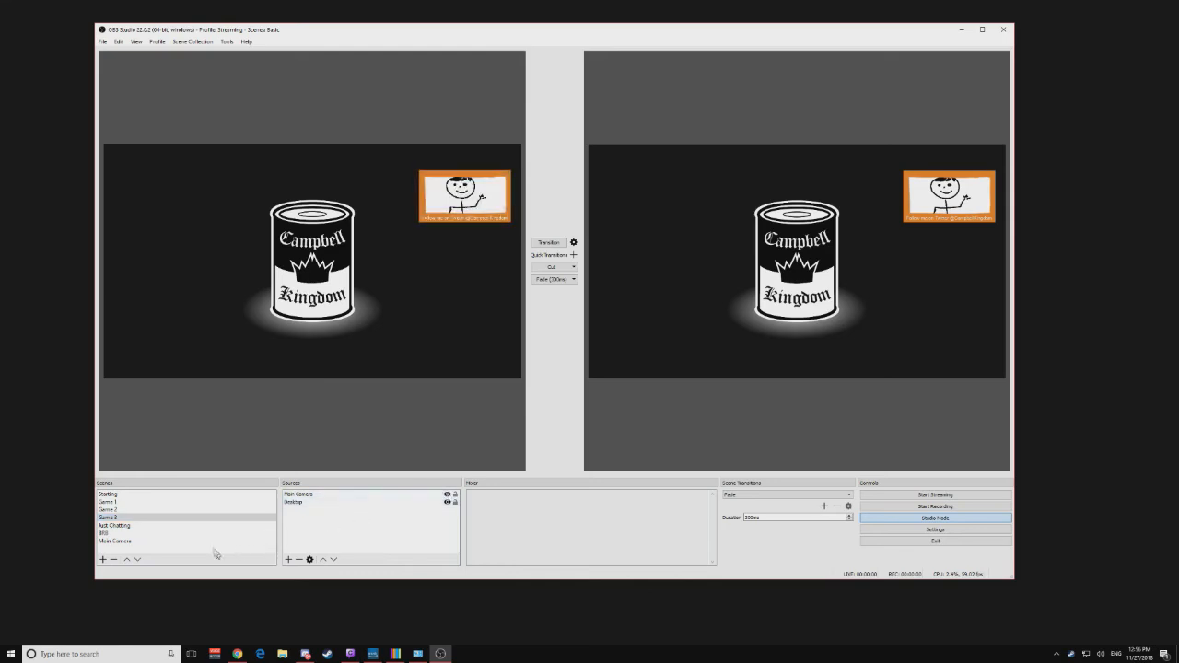
Step: Load the Main Camera scene in the preview and hide its camera group
left_click(184, 540)
left_click(448, 494)
left_click(448, 495)
left_click(448, 495)
Step: Preview the Game 1, Game 2 and Game 3 scenes to check their overlays with the camera group hidden
left_click(150, 511)
left_click(150, 516)
left_click(152, 510)
left_click(153, 504)
left_click(151, 516)
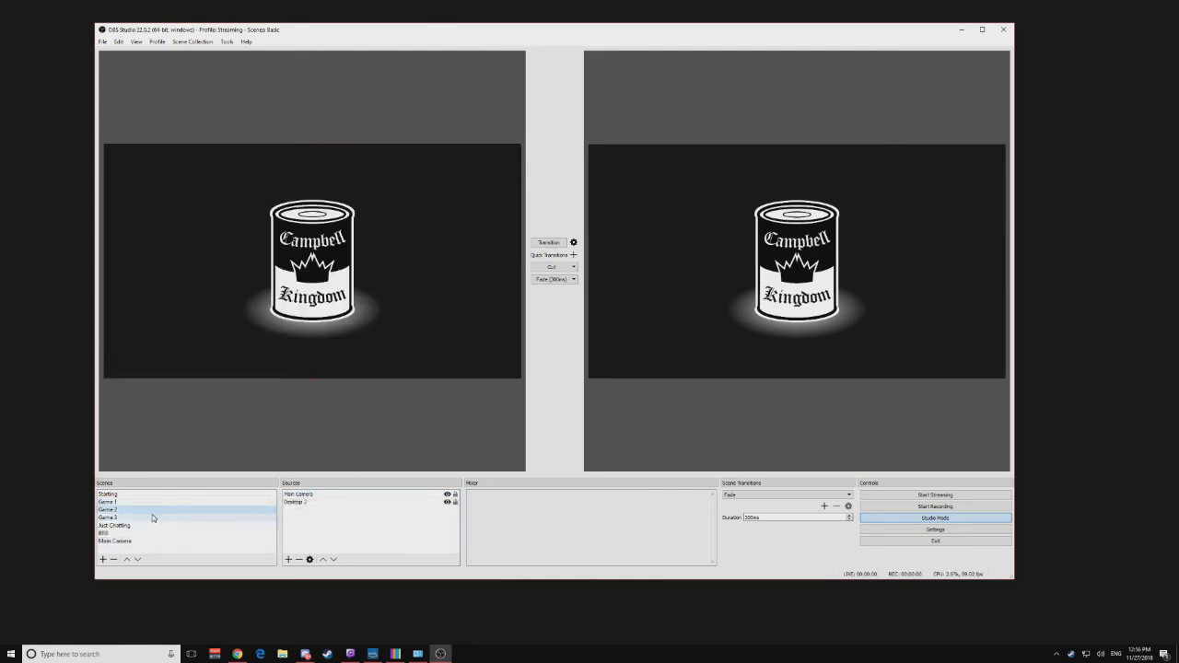
Step: Show the camera group in Main Camera again and check the overlay in the Game 2, Game 1 and Game 3 previews
left_click(135, 542)
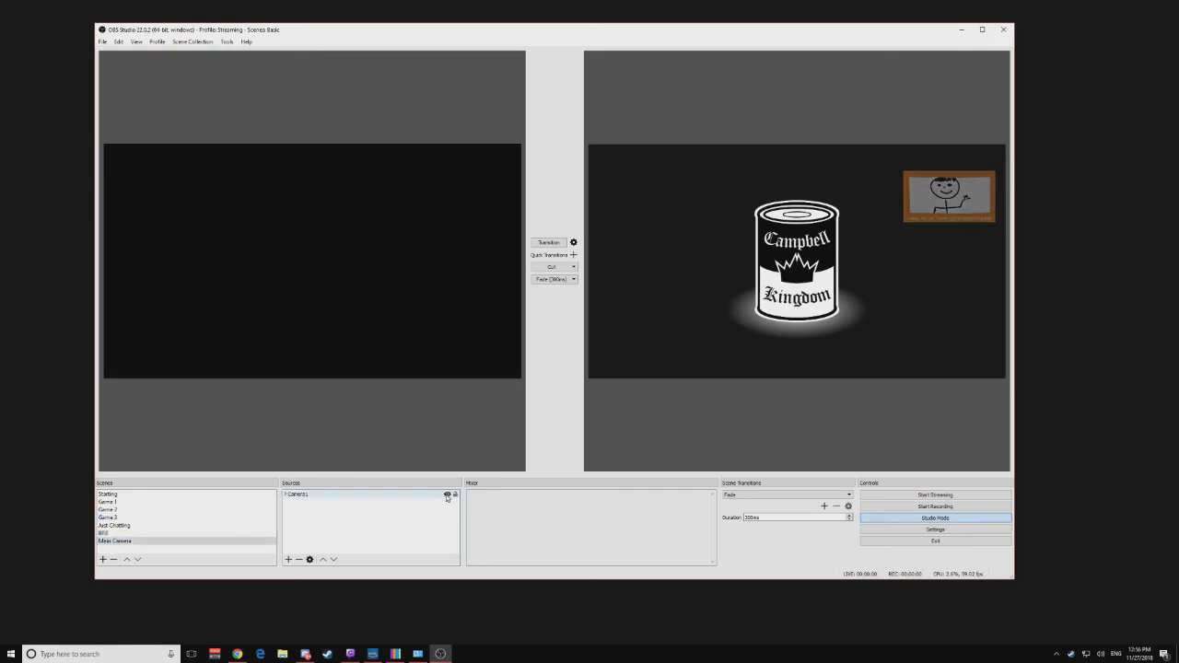
left_click(185, 511)
left_click(185, 504)
left_click(186, 511)
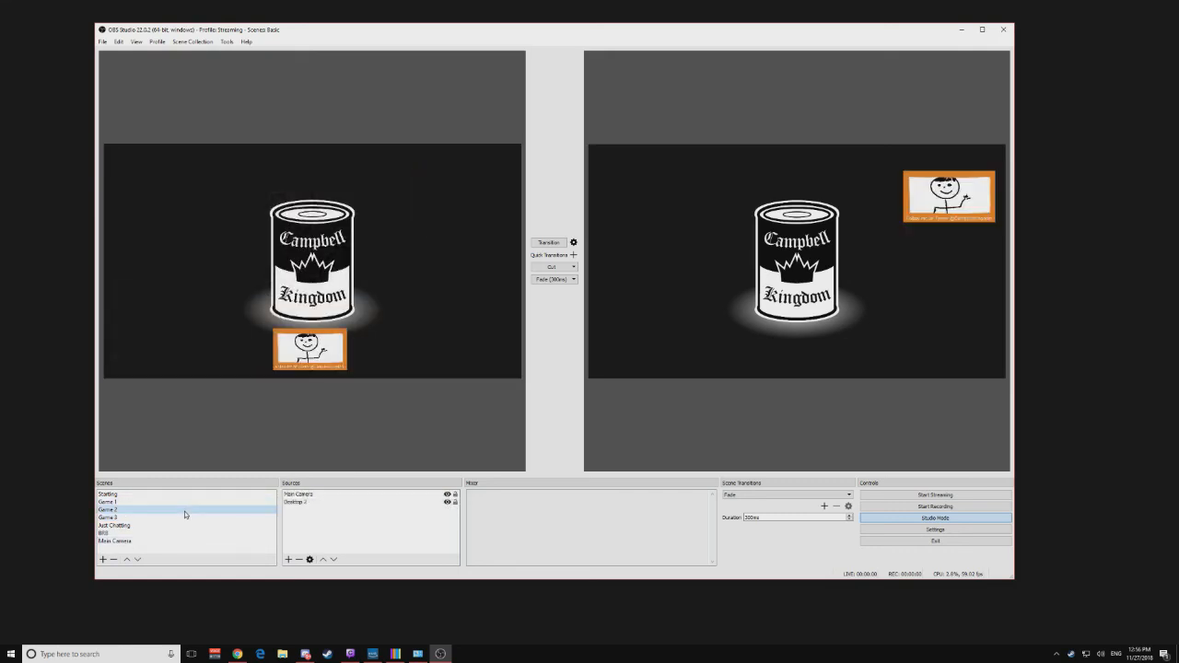
left_click(183, 517)
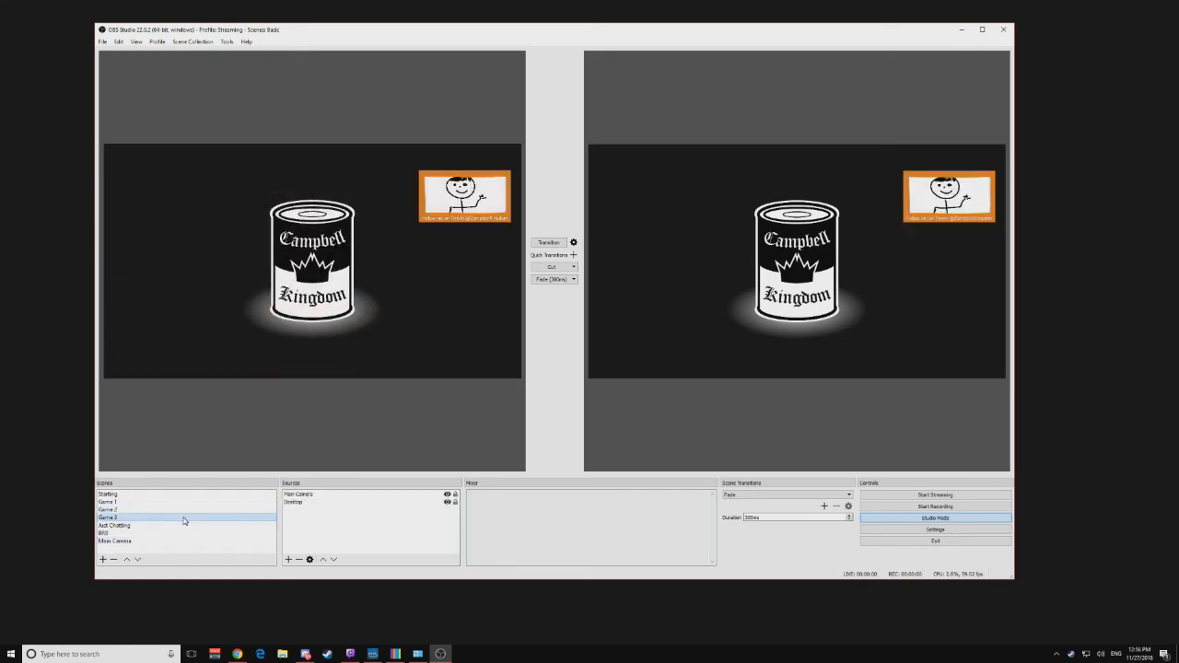